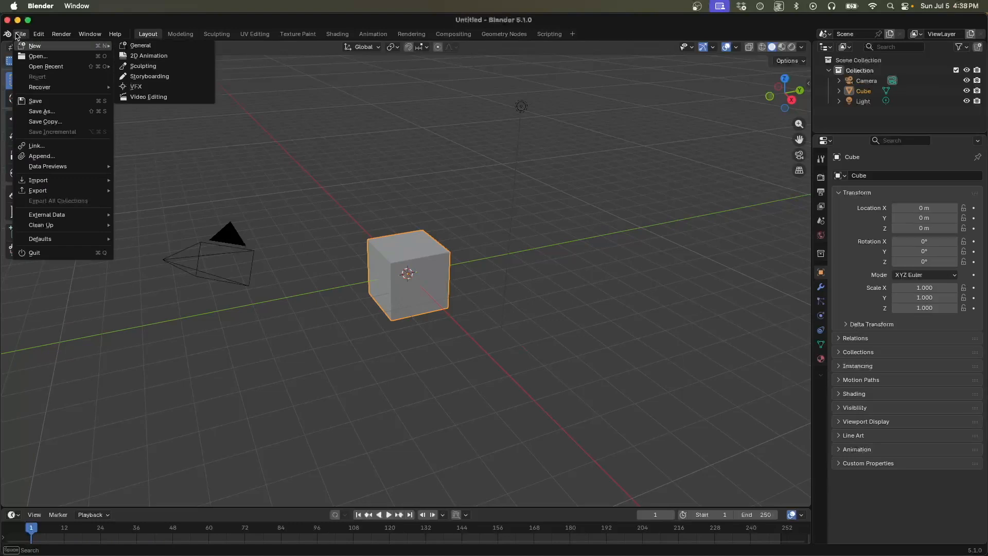
Create a new 2D Animation file, fit the whole camera frame in view and enlarge the timeline area
left_click(162, 58)
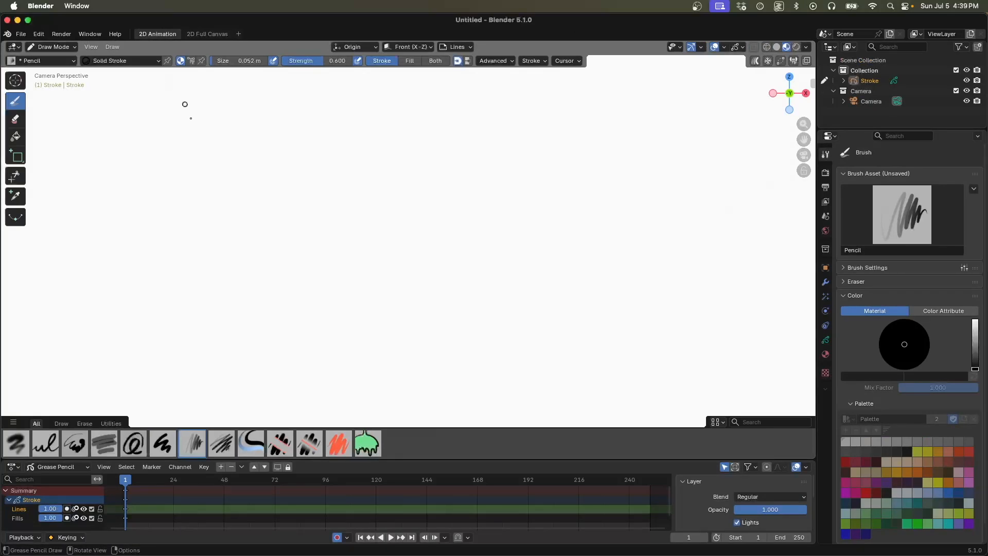
scroll(498, 290, "down", 5)
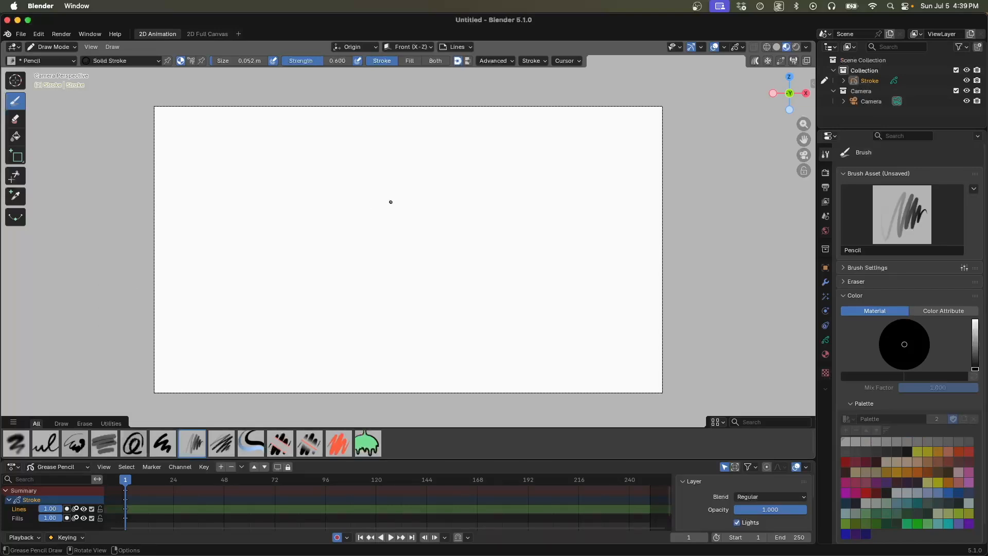
left_click_drag(429, 459, 432, 406)
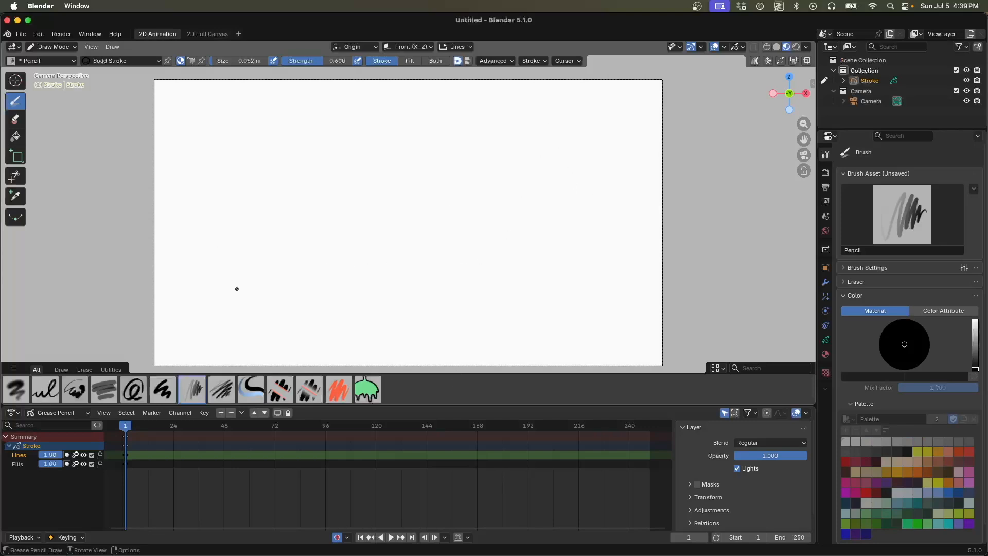
Add a Grease Pencil layer named ground and move it below the Lines and Fills layers
left_click(221, 413)
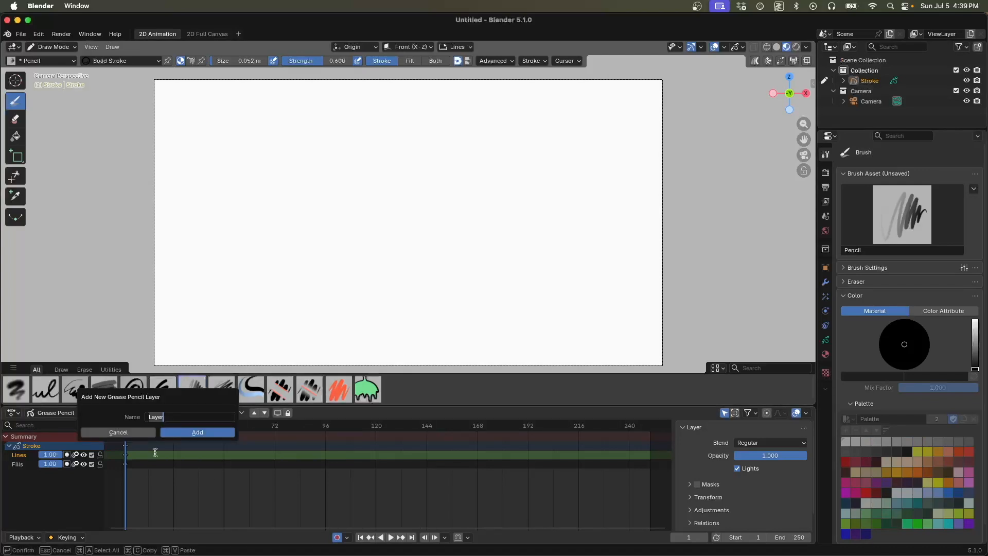
type("ground")
left_click(208, 433)
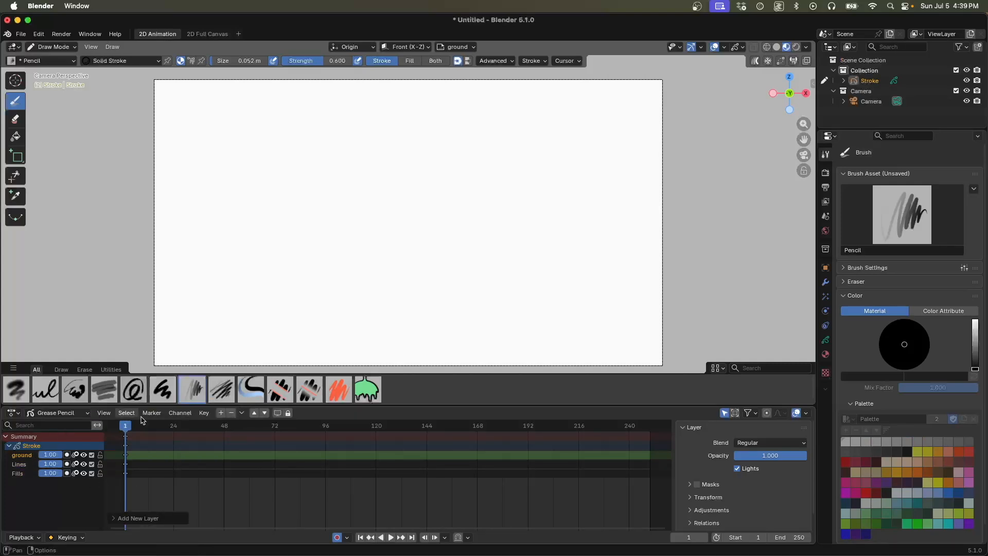
left_click(264, 413)
left_click(265, 412)
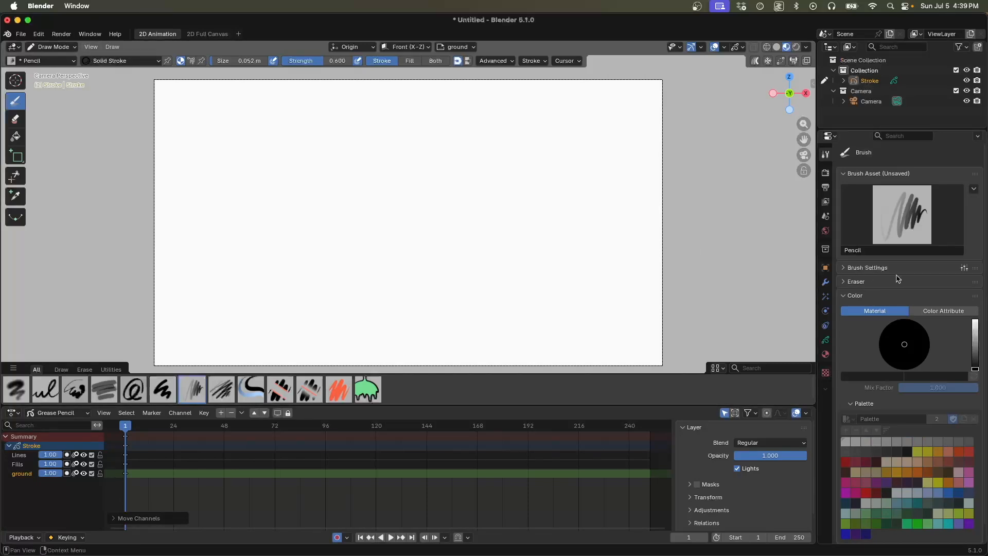
Switch the brush colouring from Material to Color Attribute
left_click(942, 312)
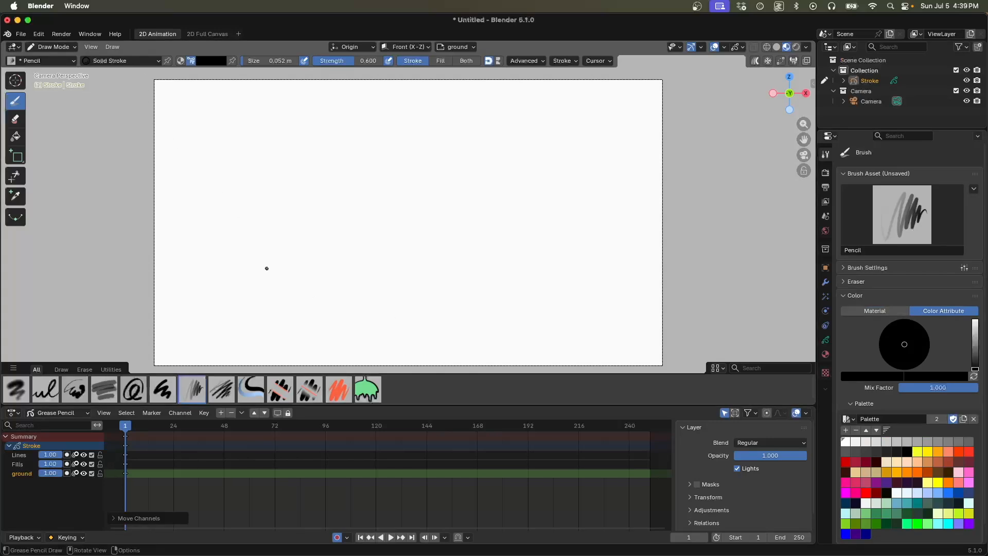
left_click(917, 514)
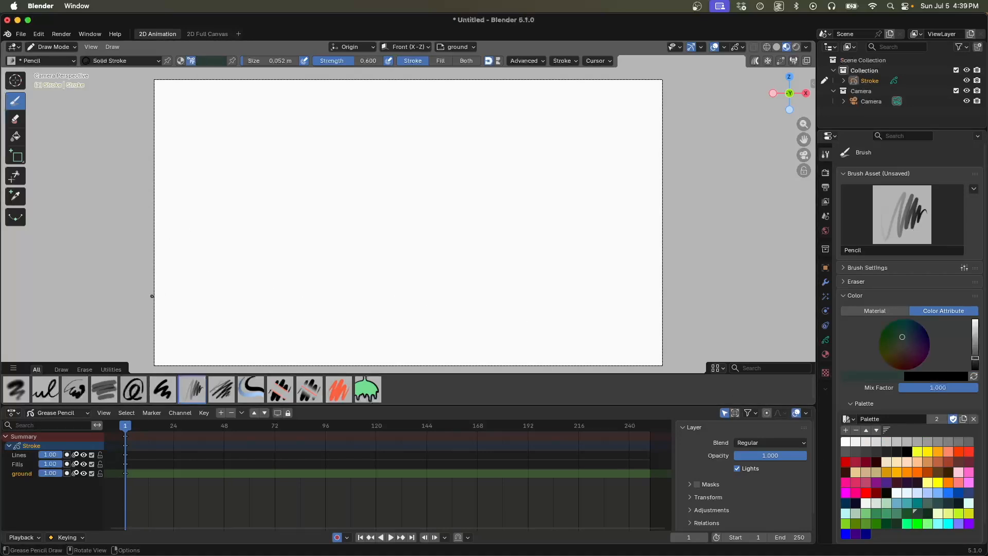
left_click_drag(151, 297, 686, 292)
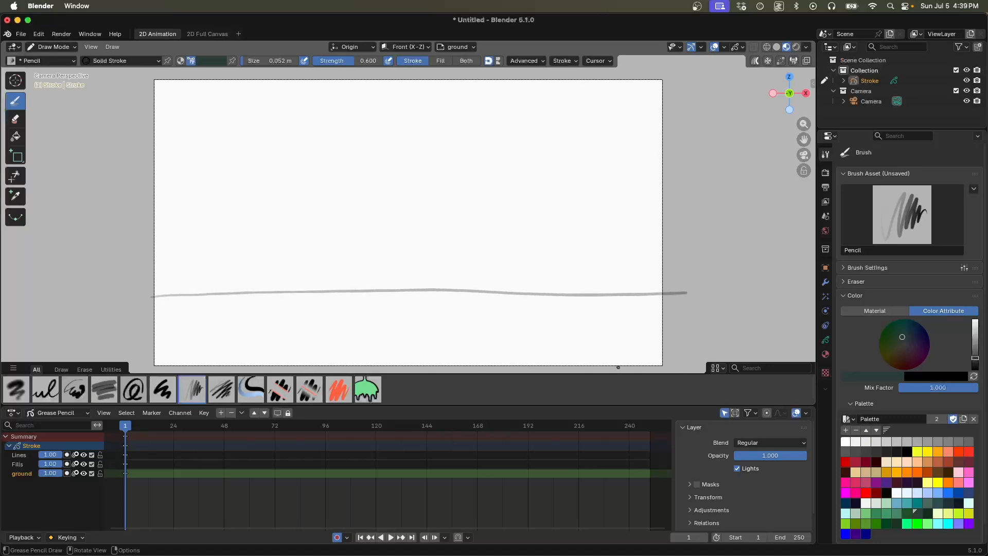
key("super+z")
Choose the Pen brush for drawing
left_click(71, 61)
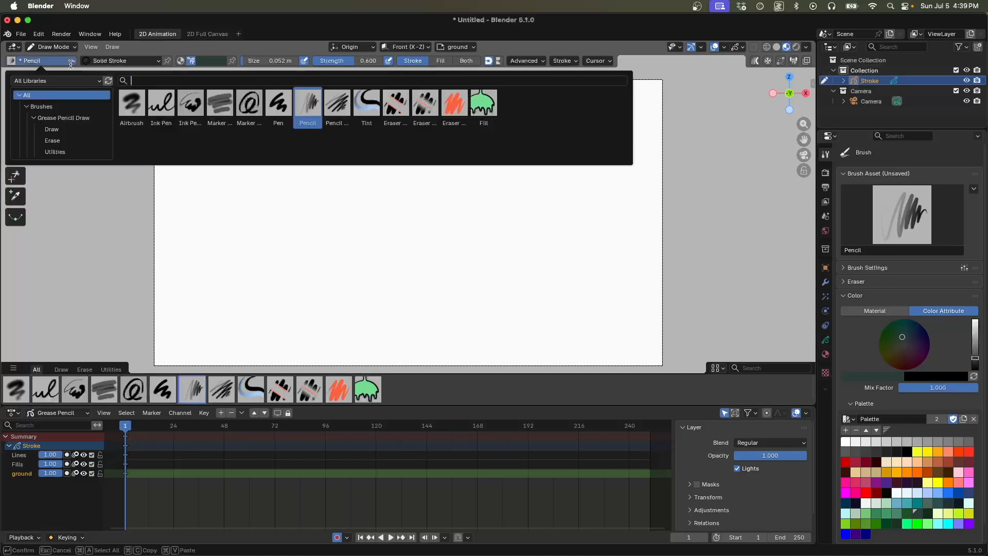
left_click(281, 103)
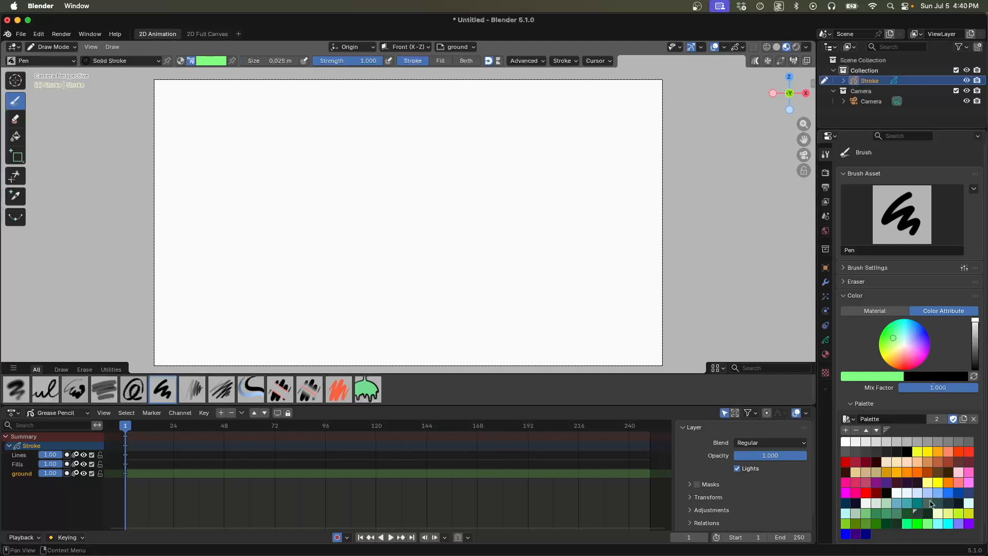
left_click(922, 513)
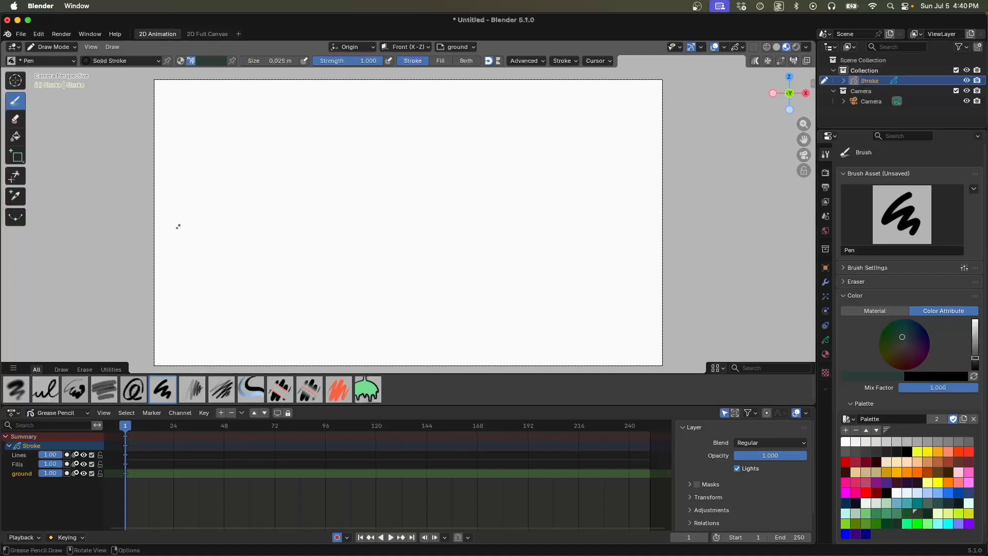
left_click_drag(170, 299, 682, 299)
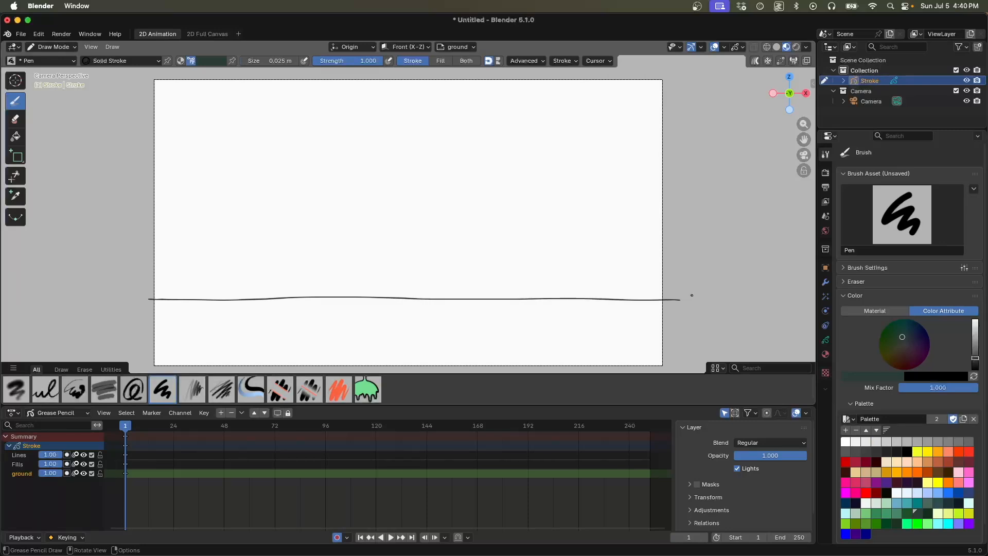
key("ctrl+z")
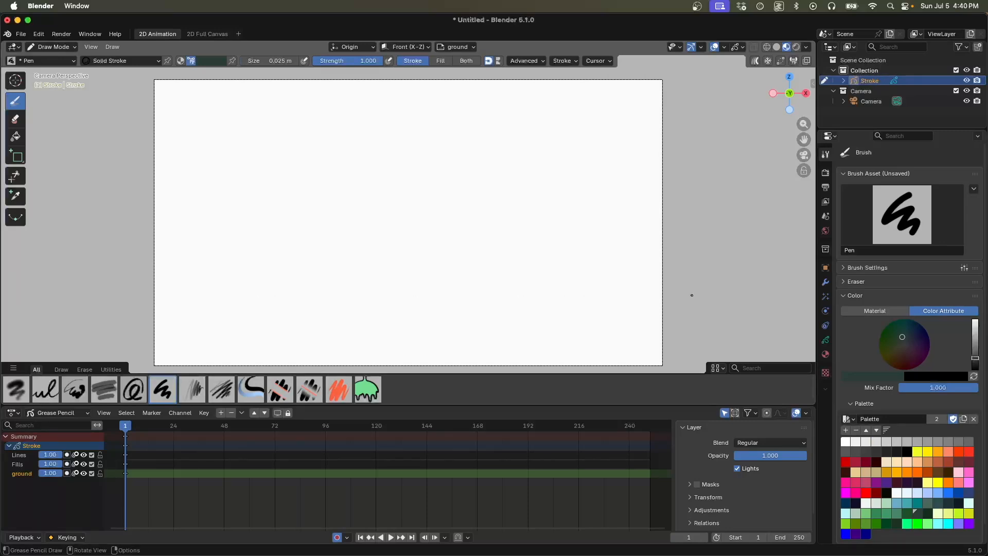
Draw a medium green ground line across the lower part of the camera frame with a brush size of about 0.11 m
left_click(879, 513)
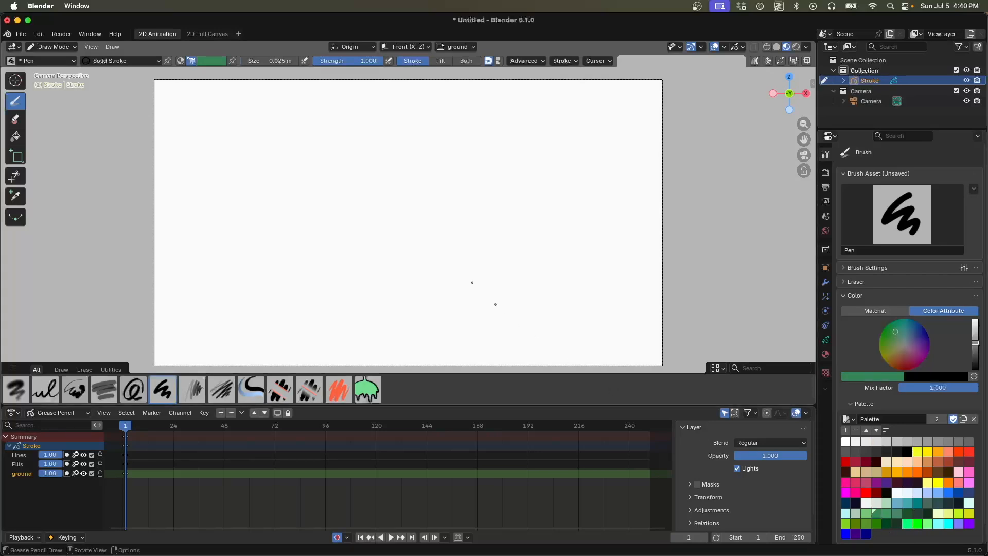
key("bracketright")
key("bracketright")
key("bracketright")
key("bracketright")
left_click_drag(144, 304, 682, 300)
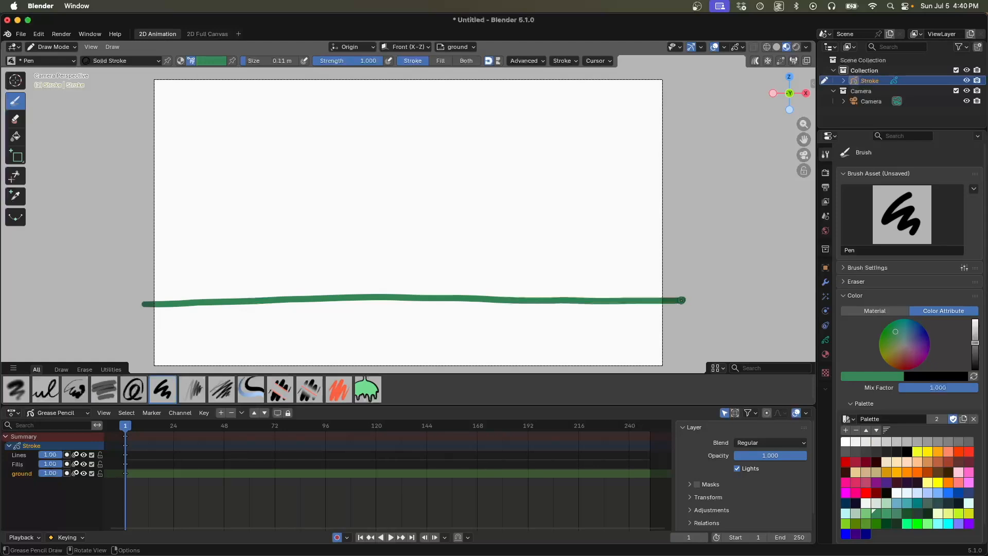
Draw a black circle in the upper middle of the frame on the Lines layer with a brush size of about 0.052 m
key("bracketleft")
key("bracketleft")
key("bracketleft")
key("bracketleft")
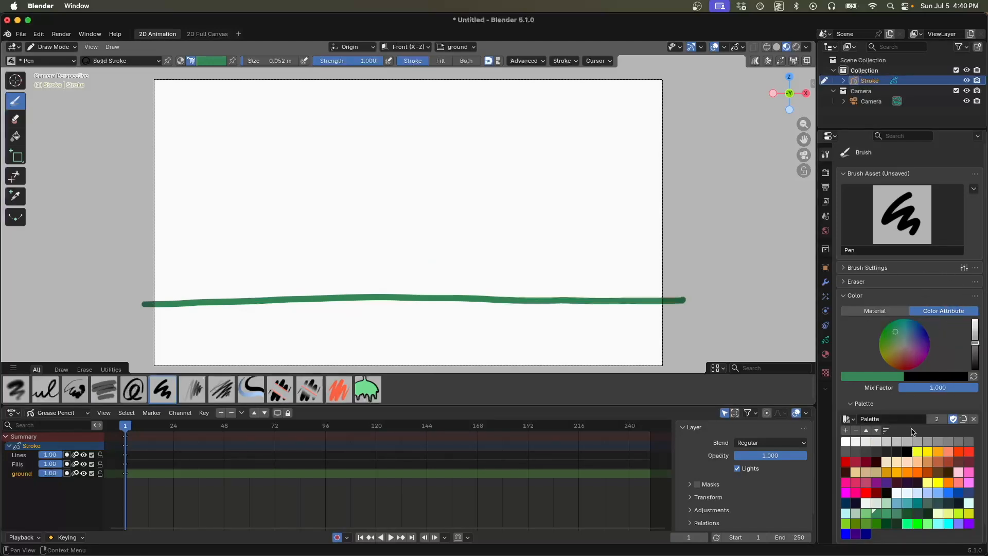
left_click(906, 452)
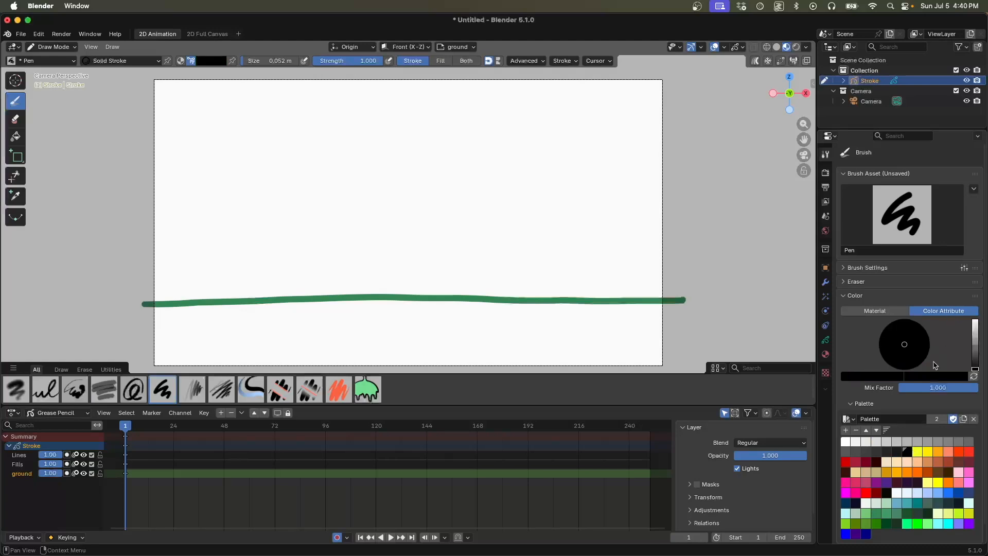
left_click(21, 455)
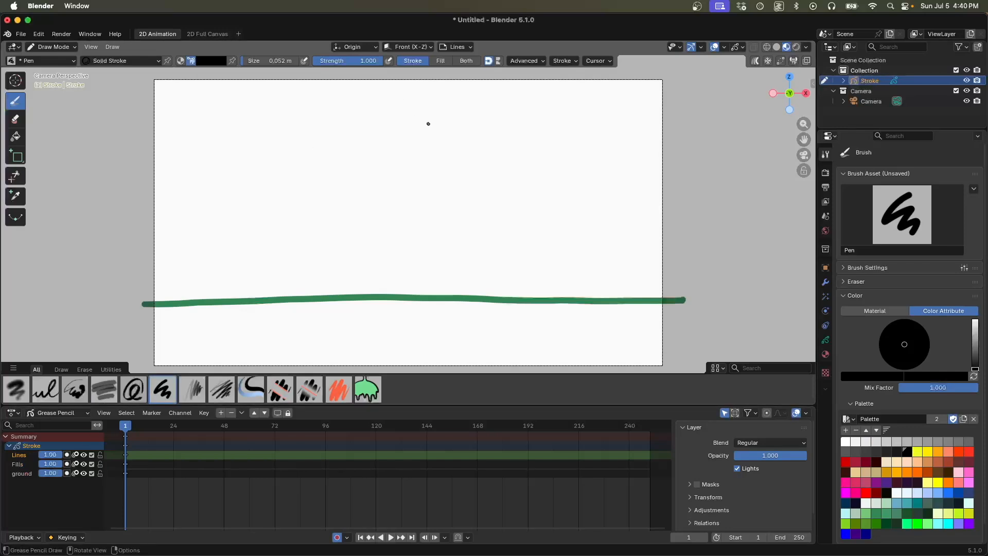
mouse_move(426, 122)
left_mouse_down()
mouse_move(395, 128)
mouse_move(379, 162)
mouse_move(400, 186)
mouse_move(437, 182)
mouse_move(450, 149)
mouse_move(438, 126)
mouse_move(416, 120)
left_mouse_up()
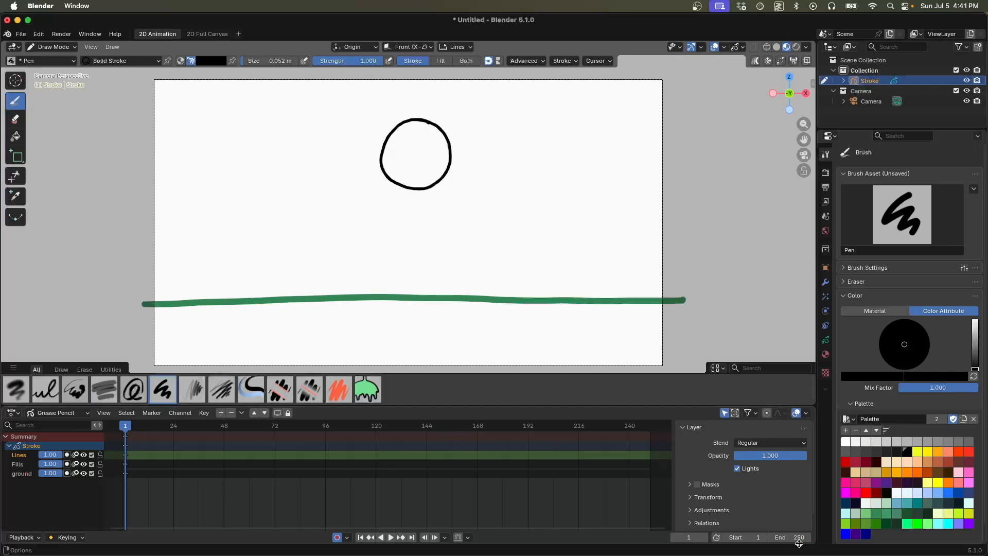
Set the animation's end frame to 12
left_click(796, 538)
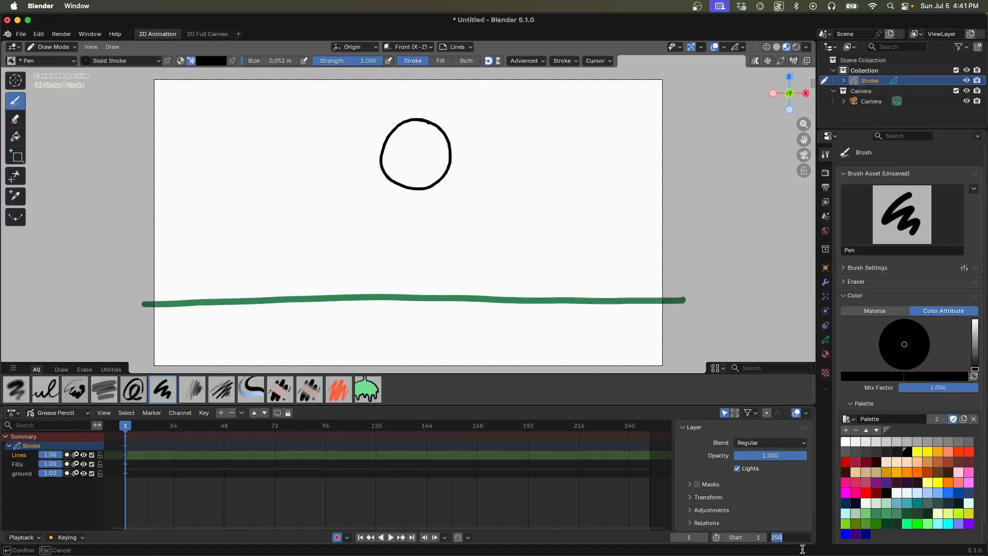
type("12")
key("Return")
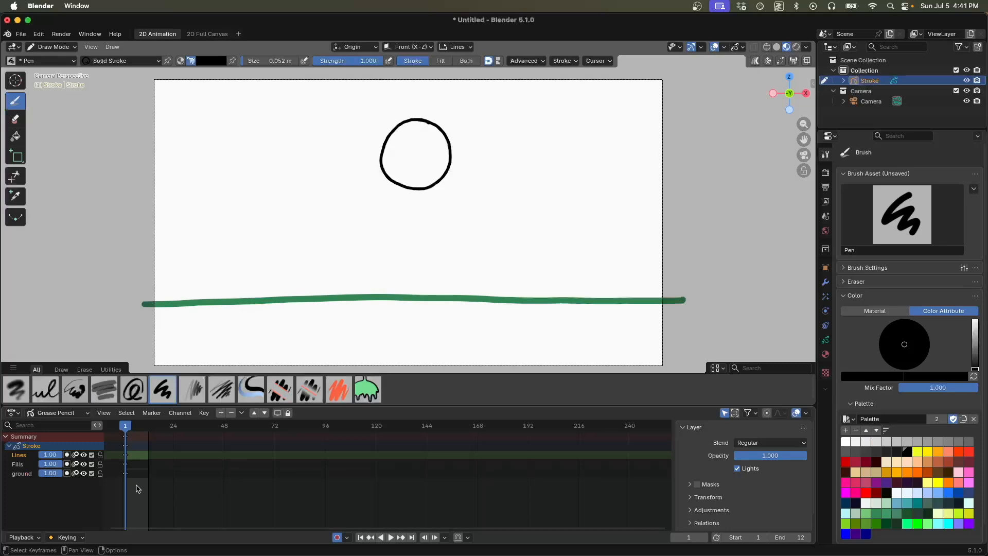
Go to frame 2 and draw the ball again as a black circle slightly lower than on frame 1
middle_click_drag(143, 488, 640, 461, "ctrl")
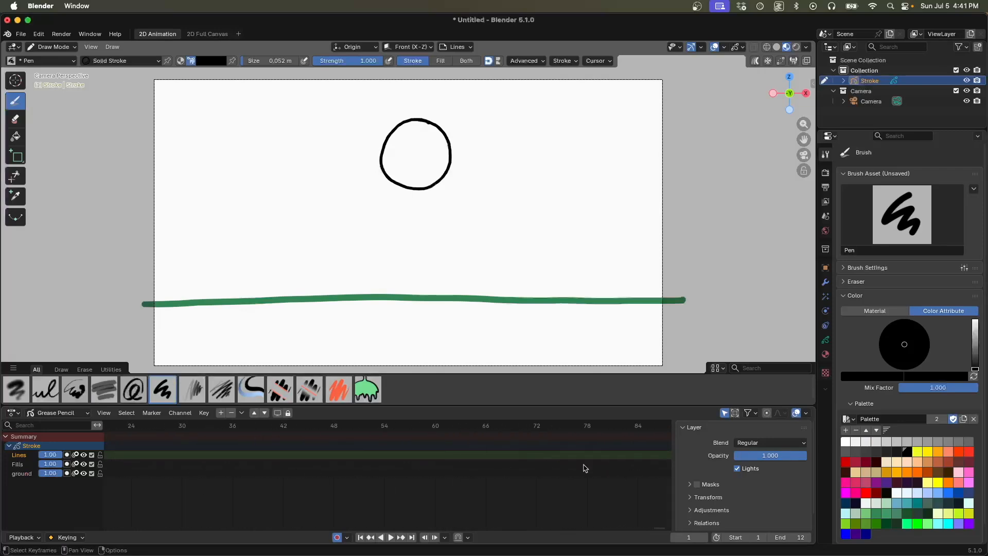
middle_click_drag(335, 463, 690, 467)
mouse_move(530, 470)
middle_mouse_down()
mouse_move(477, 468)
mouse_move(538, 472)
middle_mouse_up()
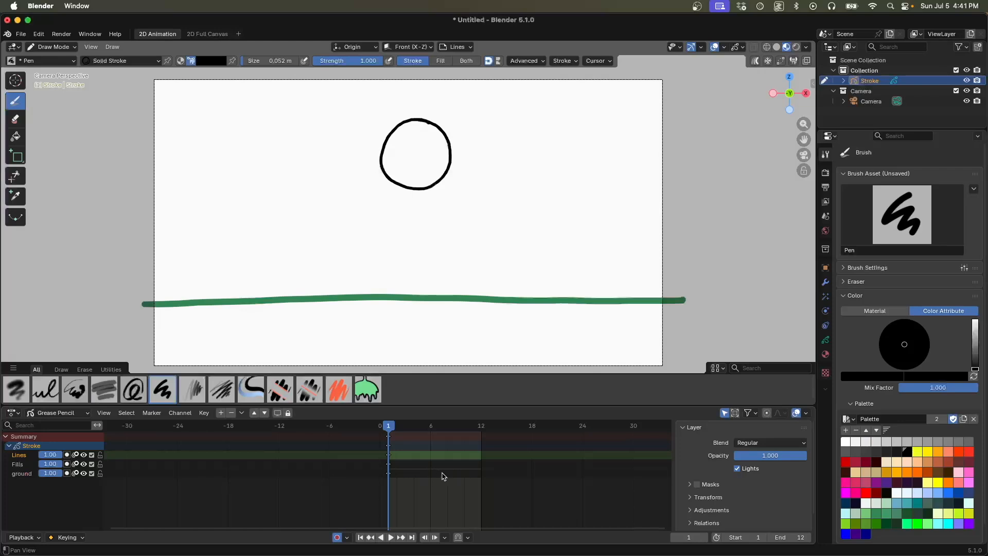
mouse_move(435, 481)
middle_mouse_down("ctrl")
mouse_move(425, 466)
mouse_move(509, 485)
mouse_move(453, 487)
middle_mouse_up("ctrl")
middle_click_drag(578, 480, 431, 476, "ctrl")
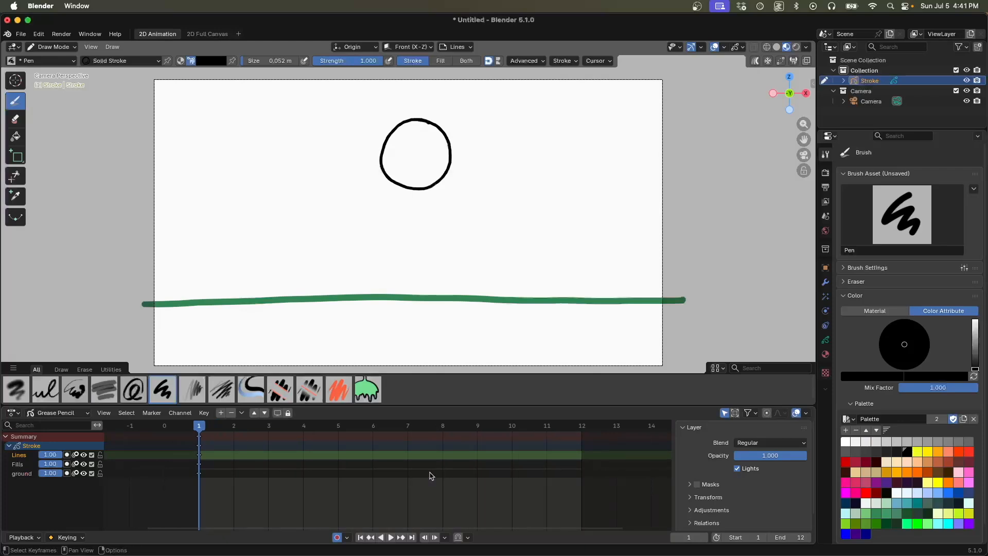
left_click(227, 430)
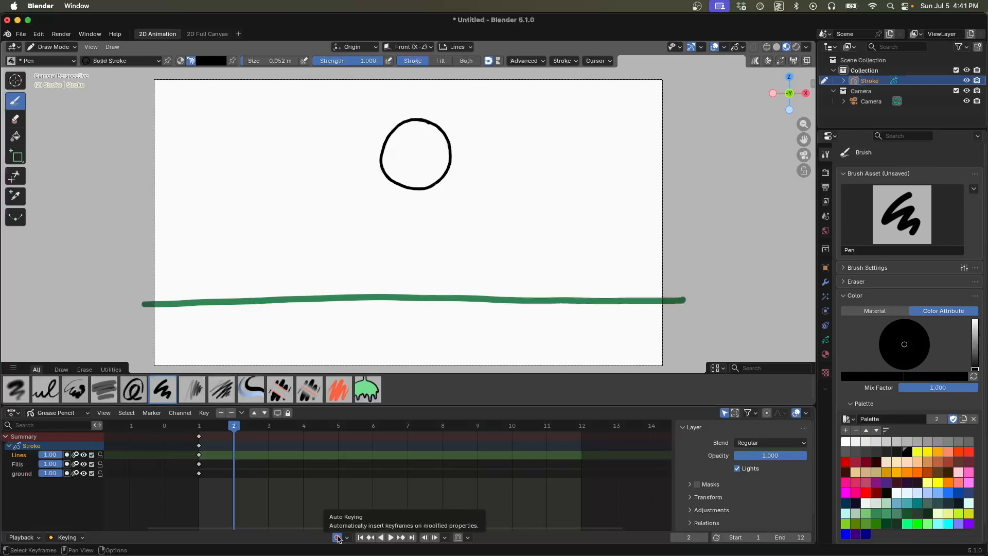
left_click(338, 538)
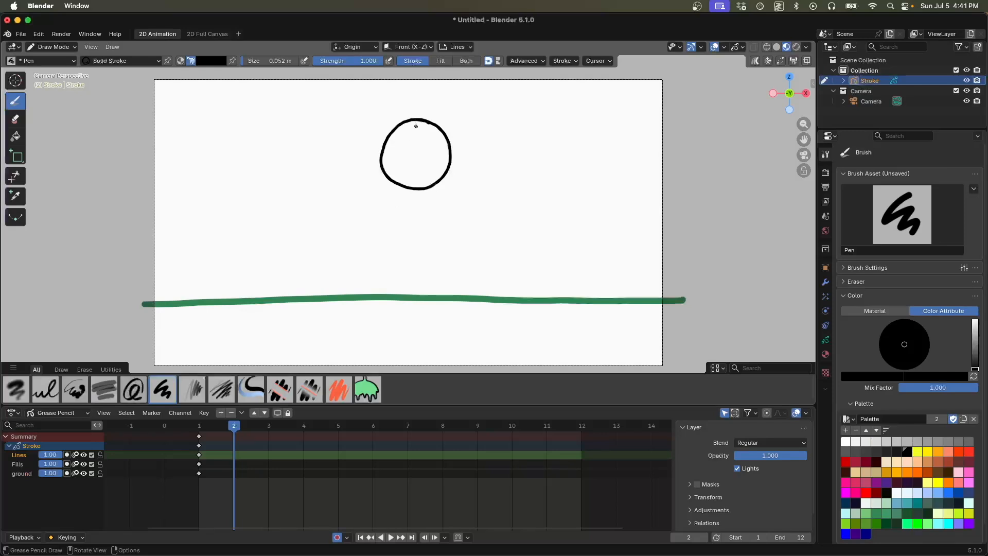
mouse_move(414, 126)
left_mouse_down()
mouse_move(386, 148)
mouse_move(379, 170)
mouse_move(427, 202)
mouse_move(442, 186)
left_mouse_up()
left_click_drag(449, 151, 434, 134)
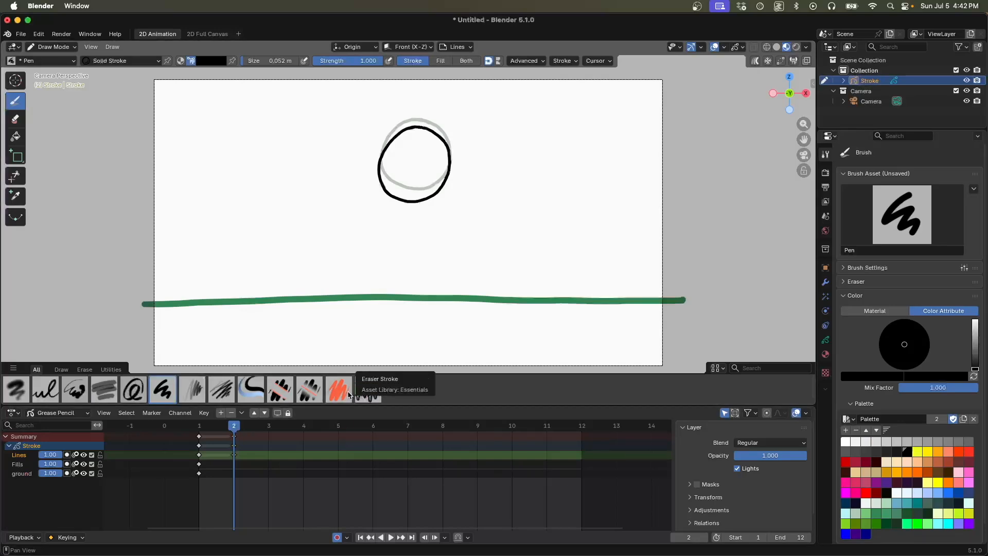
Draw the ball on frame 3 a little lower than on frame 2, undoing and redrawing the first attempt
key("Right")
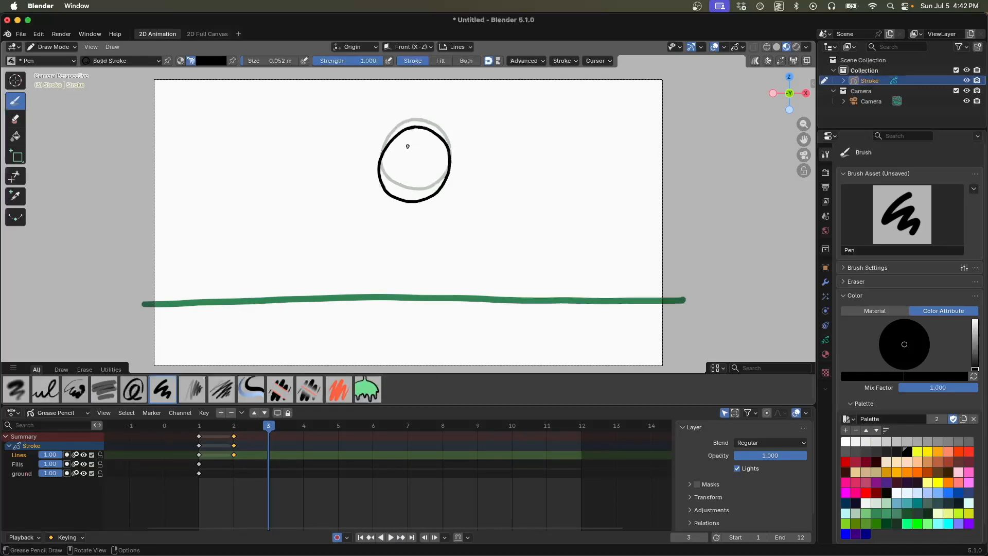
mouse_move(429, 143)
left_mouse_down()
mouse_move(400, 148)
mouse_move(382, 175)
mouse_move(392, 217)
mouse_move(437, 216)
mouse_move(451, 188)
mouse_move(428, 143)
left_mouse_up()
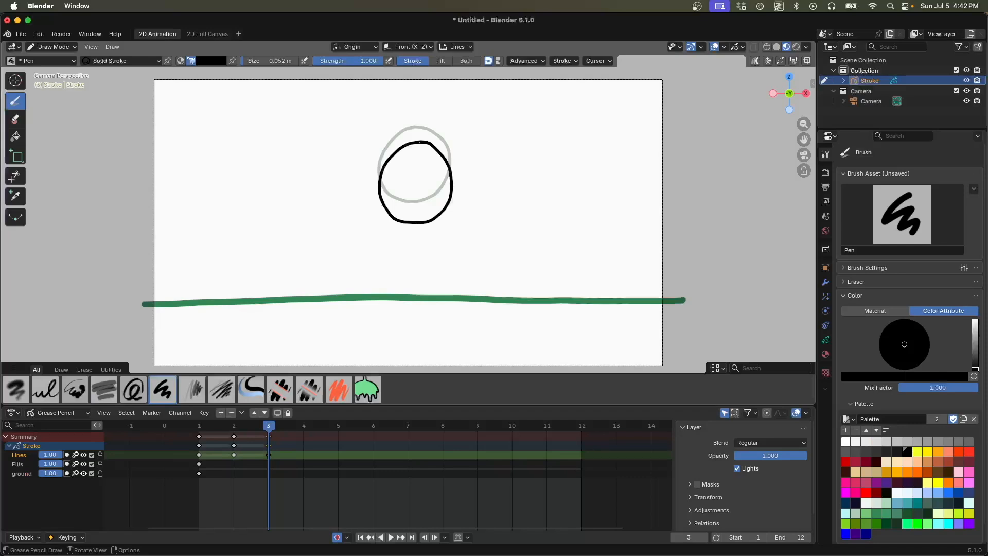
key("ctrl+z")
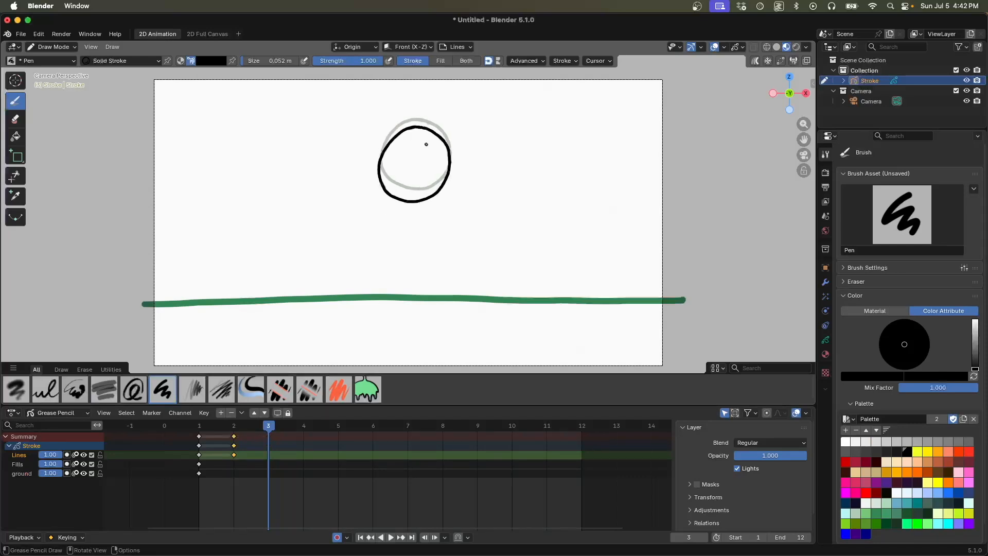
mouse_move(425, 143)
left_mouse_down()
mouse_move(387, 167)
mouse_move(393, 209)
mouse_move(412, 219)
mouse_move(436, 211)
mouse_move(451, 164)
mouse_move(415, 144)
left_mouse_up()
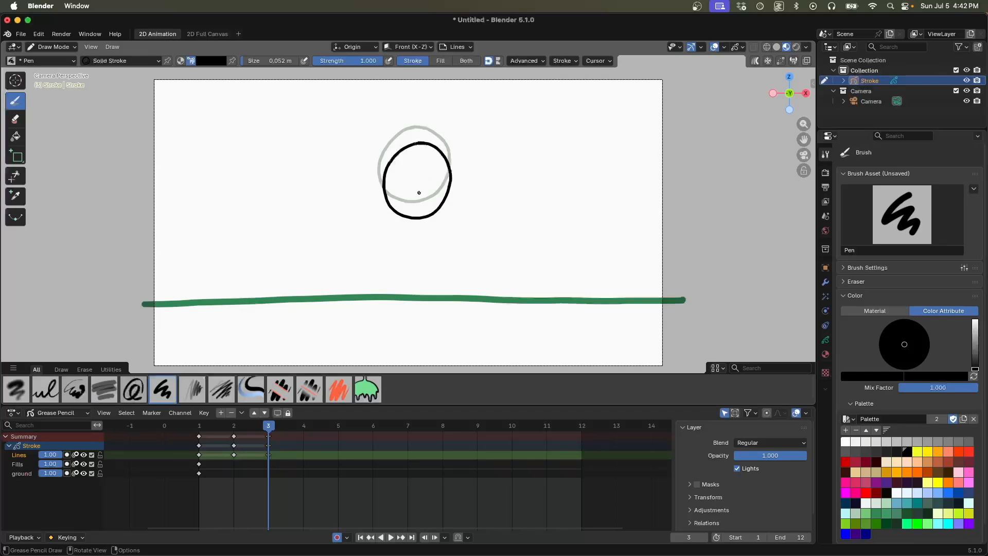
Step back to frame 1 and forward again to frame 4 to compare the ball drawings with their onion skins
key("Left")
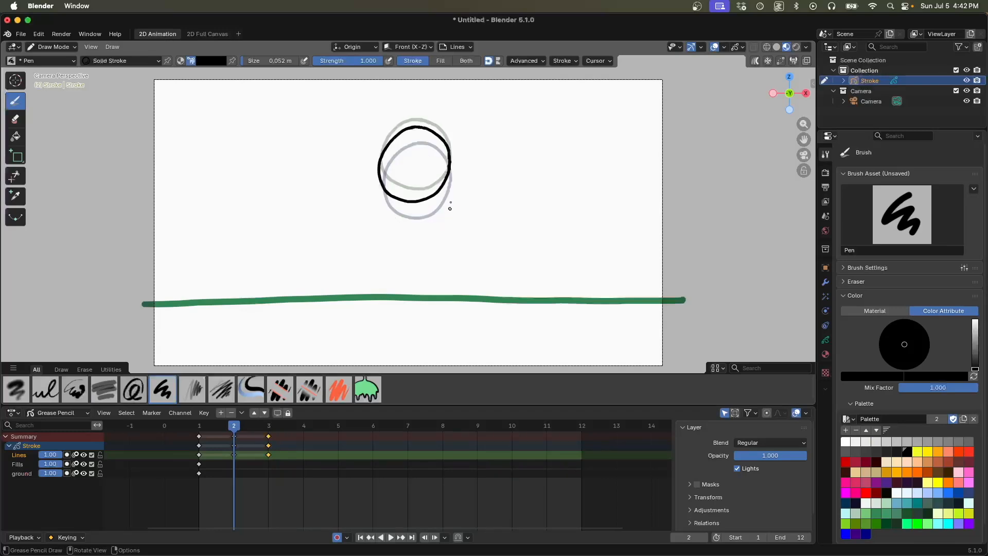
key("Left")
key("Right")
key("Right")
key("Right")
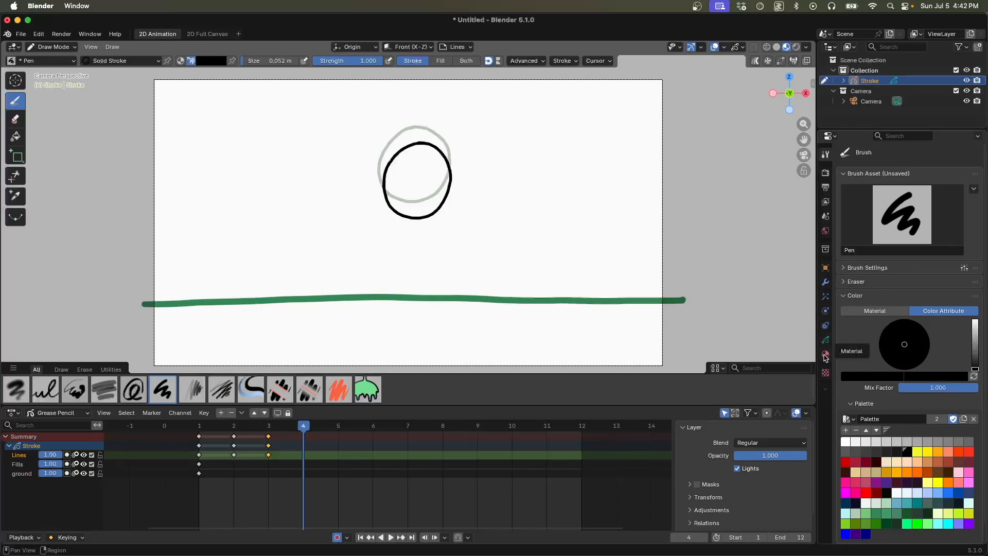
Look through the Stroke object's data, material, modifier, effects, physics and constraint properties for the onion skinning settings
left_click(826, 341)
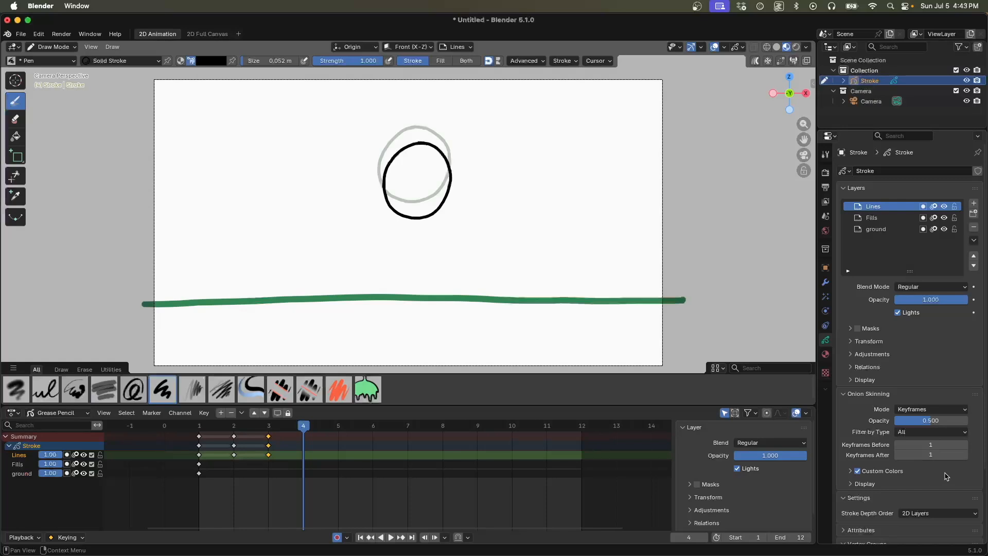
left_click_drag(985, 454, 985, 464)
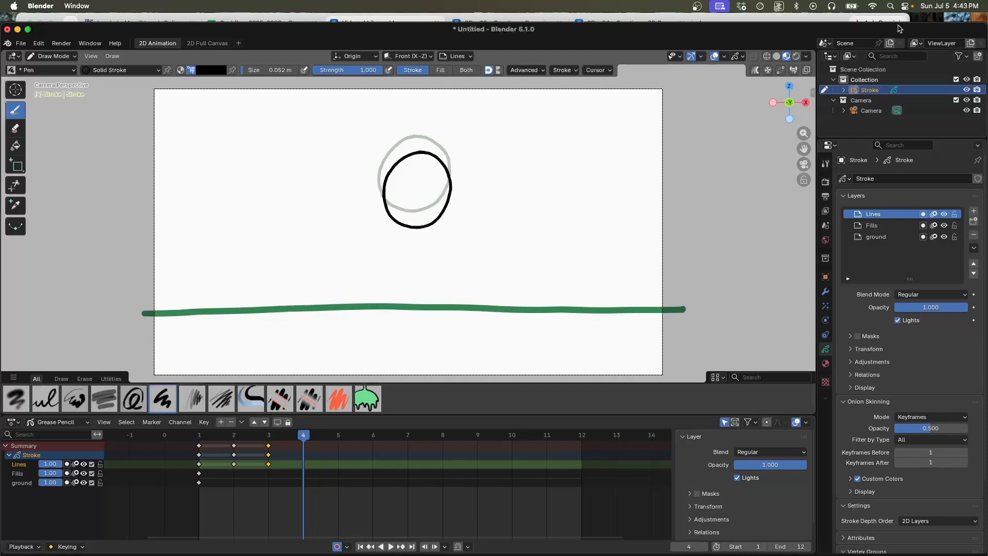
left_click_drag(900, 27, 899, 16)
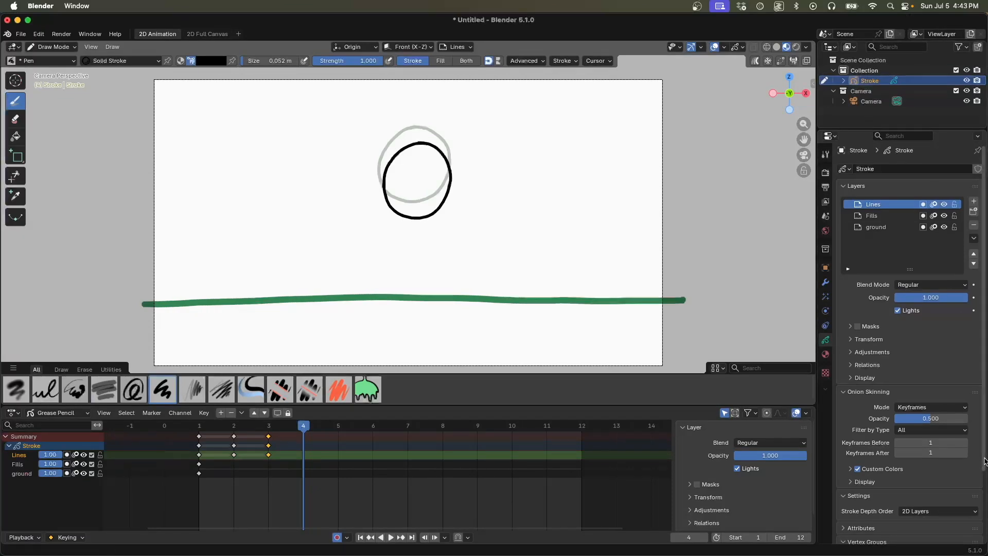
scroll(982, 452, "down", 3)
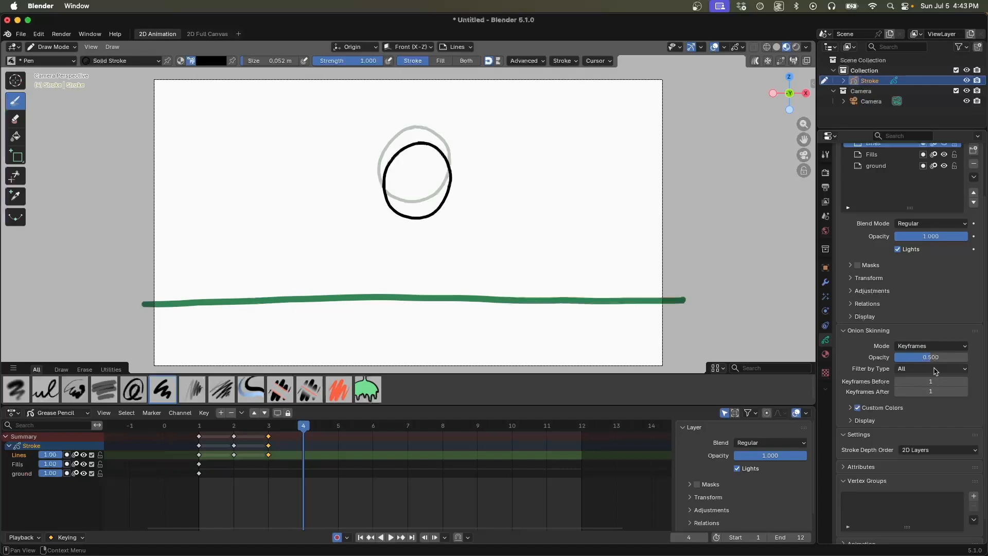
left_click(852, 316)
left_click(856, 316)
left_click(825, 354)
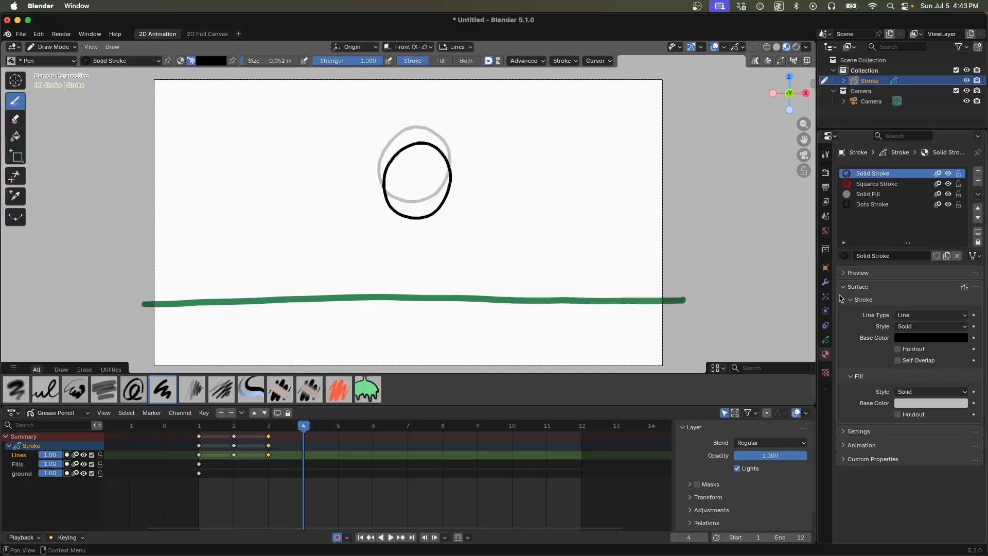
left_click(825, 282)
left_click(825, 297)
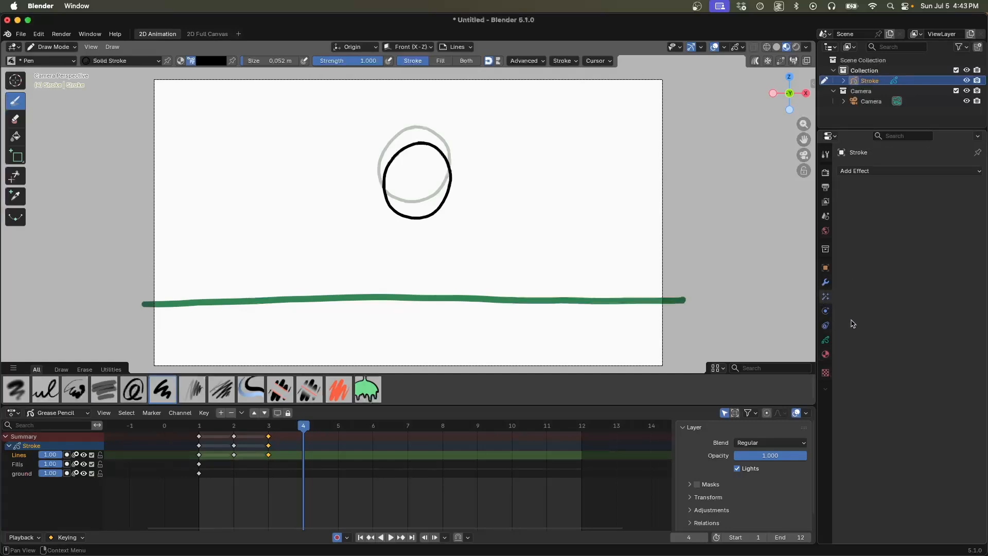
left_click(825, 312)
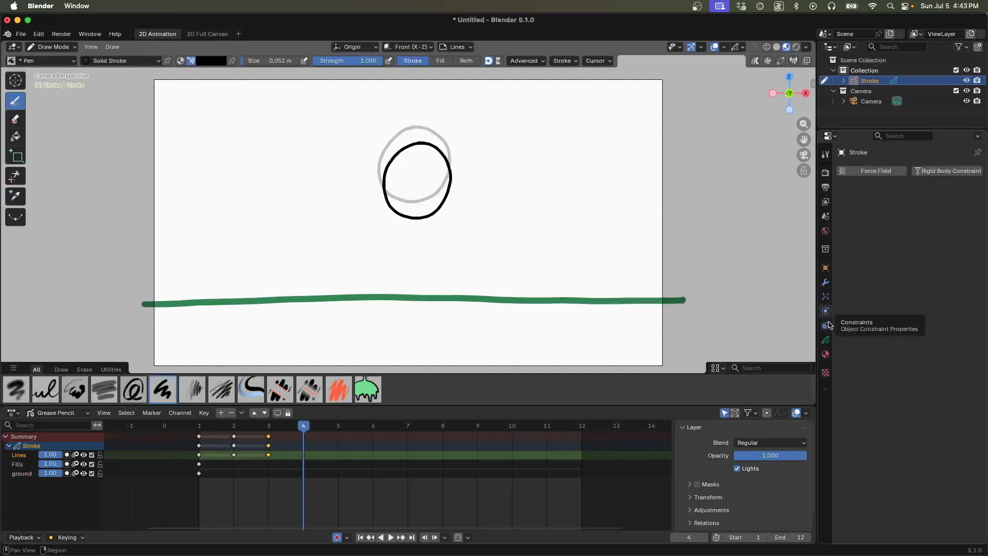
left_click(825, 325)
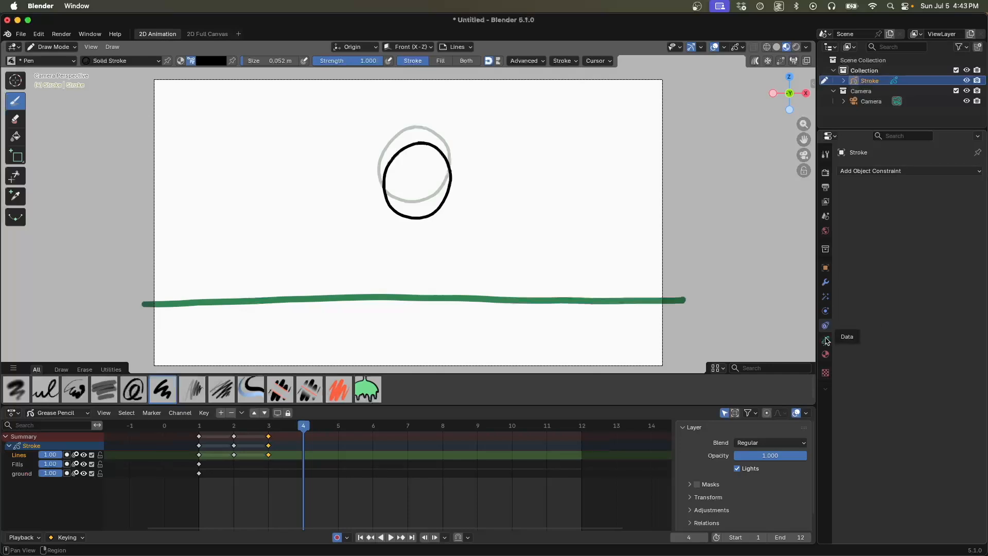
Set the Stroke object's onion skinning to show 5 keyframes before and 5 keyframes after
left_click(826, 340)
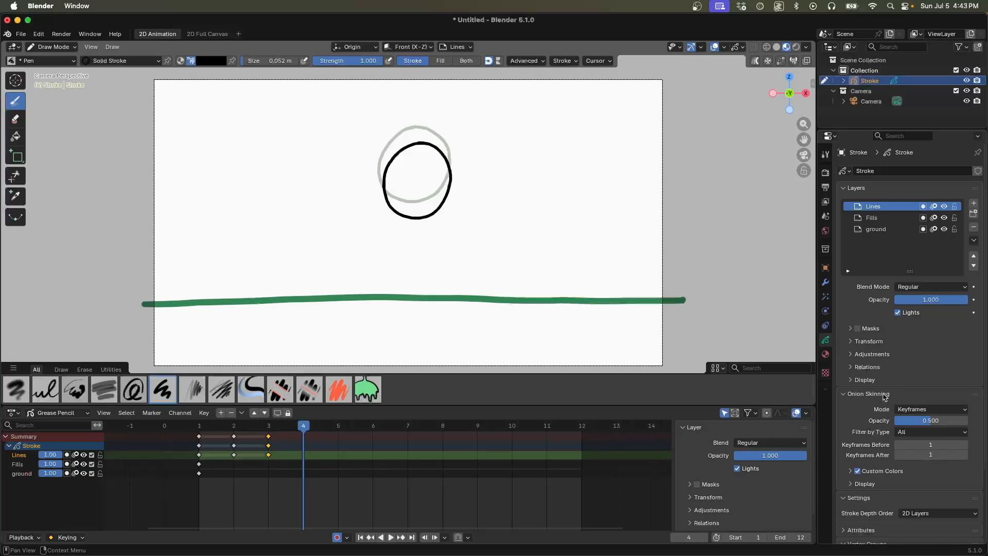
left_click(965, 444)
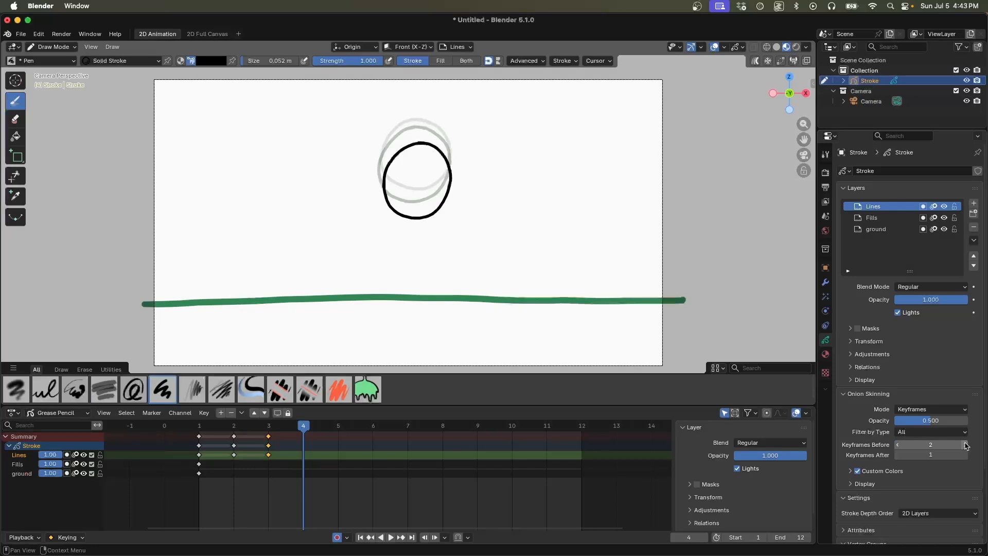
left_click(965, 445)
left_click(966, 445)
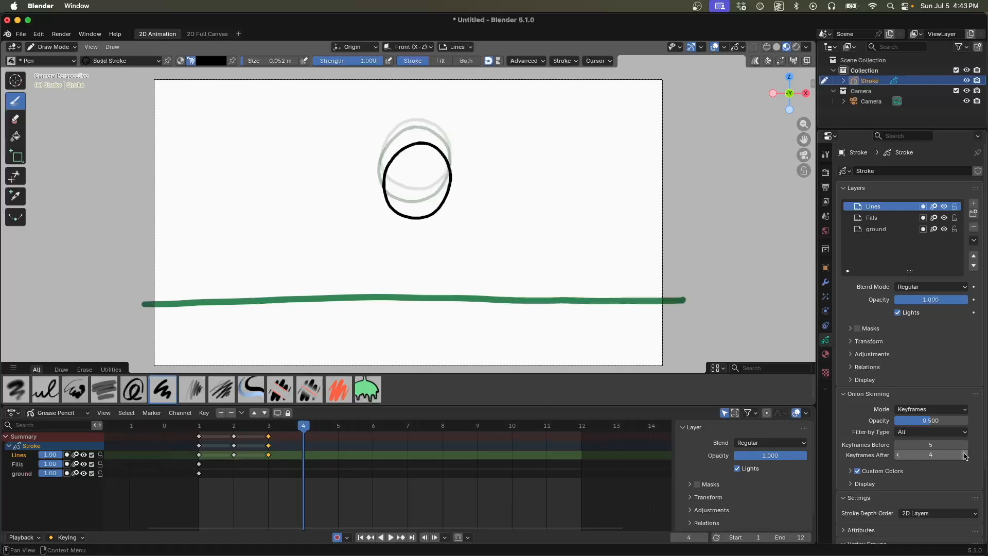
left_click(965, 455)
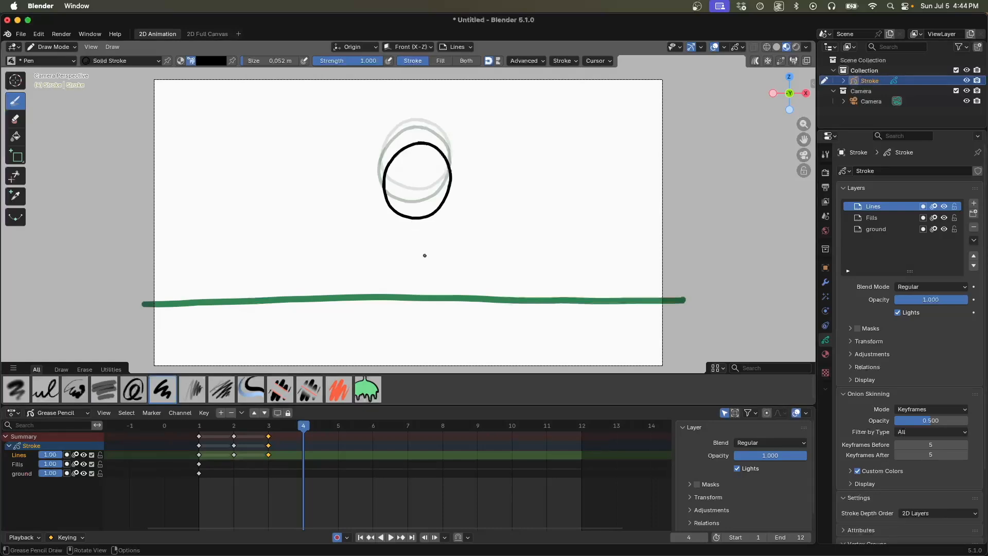
Draw the ball on frame 4 as a narrow, vertically stretched ellipse above the ground, undoing and redrawing the first attempt
mouse_move(424, 266)
left_mouse_down()
mouse_move(410, 268)
mouse_move(387, 237)
mouse_move(385, 198)
mouse_move(417, 168)
mouse_move(439, 192)
mouse_move(446, 249)
mouse_move(420, 265)
left_mouse_up()
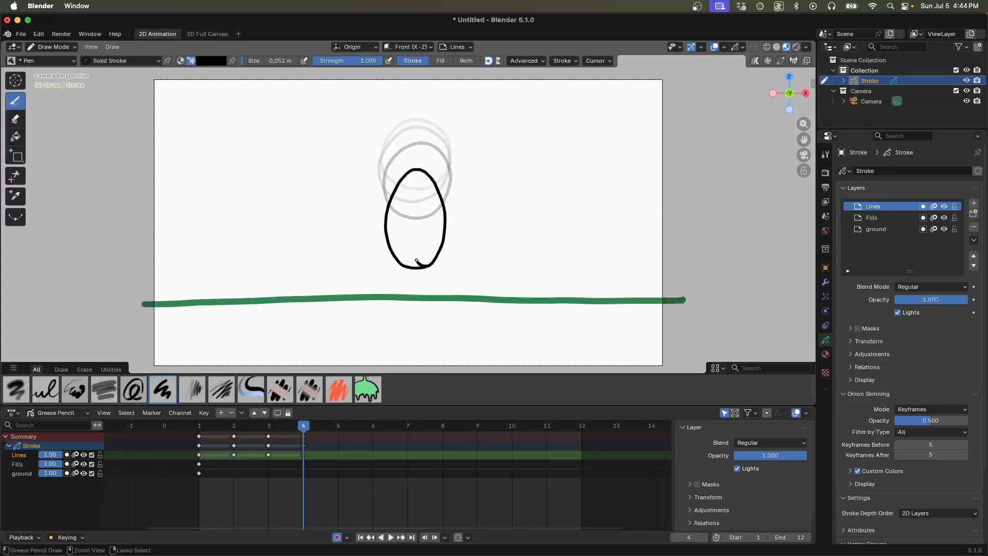
key("super+z")
mouse_move(424, 270)
left_mouse_down()
mouse_move(404, 265)
mouse_move(391, 226)
mouse_move(403, 182)
mouse_move(422, 172)
mouse_move(444, 206)
mouse_move(435, 253)
mouse_move(420, 270)
left_mouse_up()
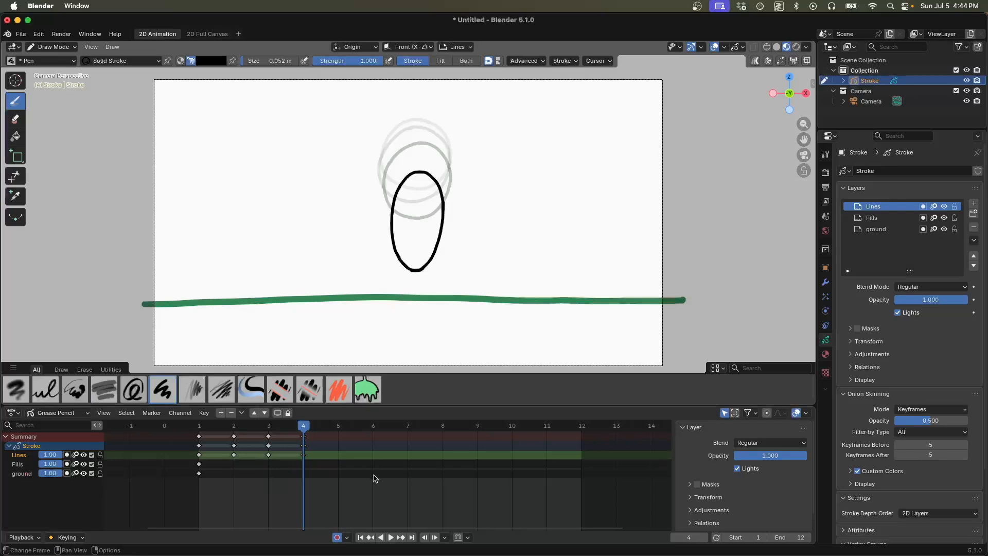
Draw the ball on frame 5 as a squashed oval touching the ground and on frame 6 as a flatter, wider oval
key("Right")
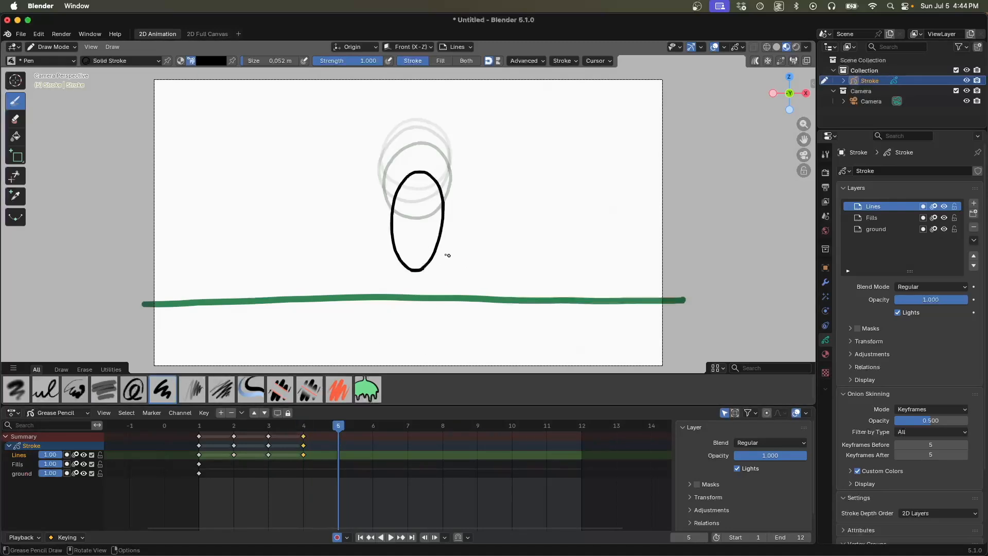
mouse_move(451, 254)
left_mouse_down()
mouse_move(414, 245)
mouse_move(363, 273)
mouse_move(372, 289)
mouse_move(435, 297)
mouse_move(455, 285)
mouse_move(459, 265)
left_mouse_up()
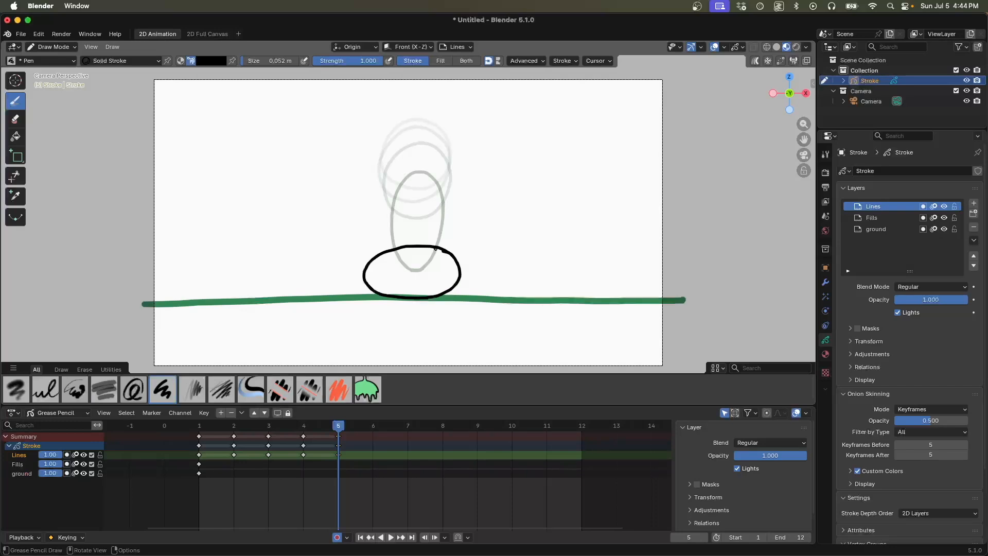
key("Right")
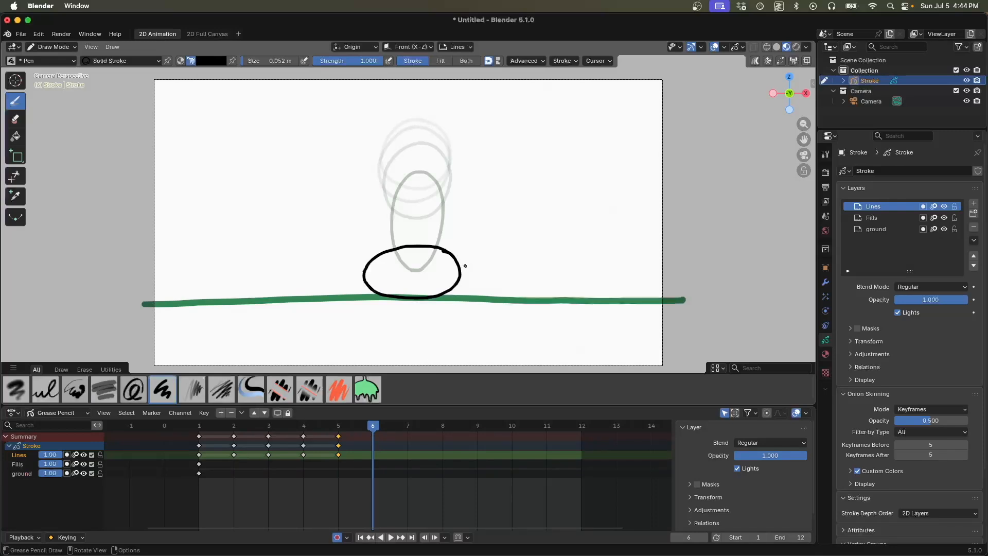
mouse_move(481, 270)
left_mouse_down()
mouse_move(341, 281)
mouse_move(358, 296)
mouse_move(409, 299)
mouse_move(481, 287)
mouse_move(459, 268)
left_mouse_up()
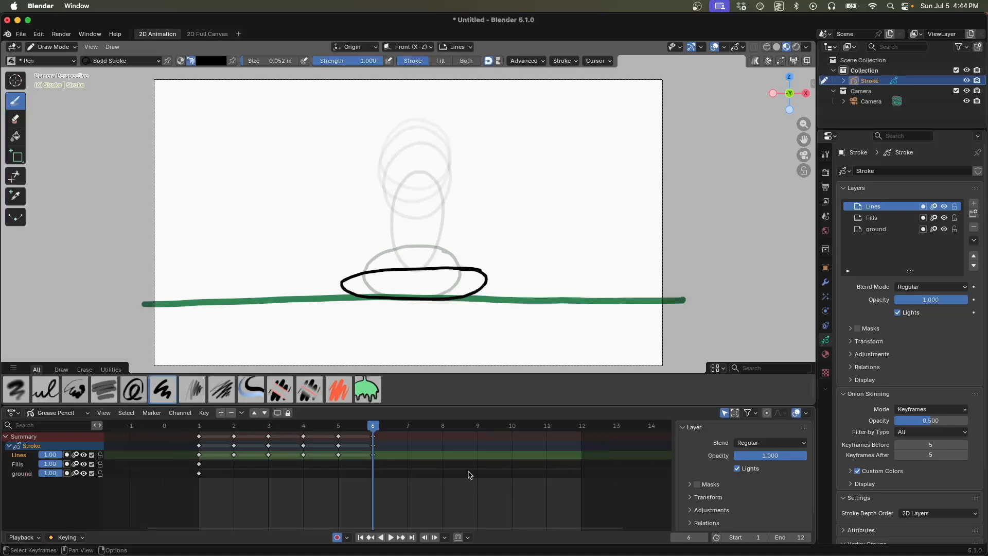
Go to frame 7 and try drawing the ball as a rounder squashed oval on the ground, undoing the stroke
key("Right")
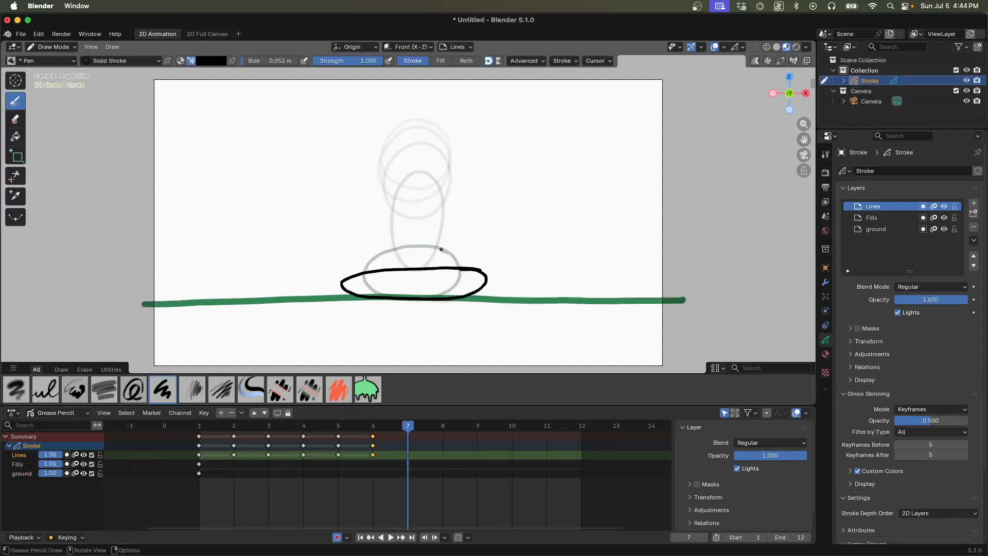
mouse_move(435, 248)
left_mouse_down()
mouse_move(386, 252)
mouse_move(365, 272)
mouse_move(378, 296)
mouse_move(417, 302)
mouse_move(447, 292)
mouse_move(459, 265)
mouse_move(439, 249)
left_mouse_up()
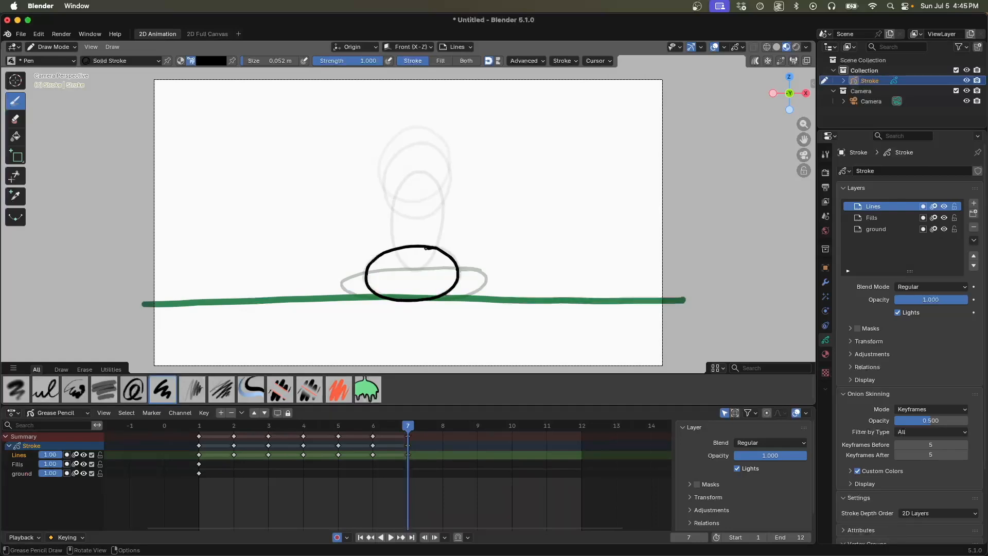
key("ctrl+z")
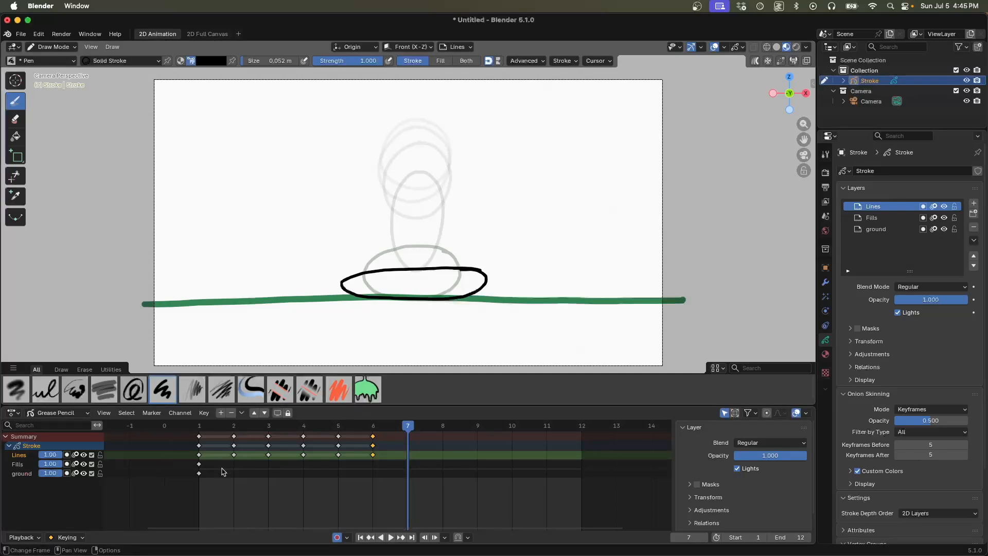
Try selecting the ball keyframes on frames 2 to 5, clear the selection and make the ground layer active
mouse_move(221, 473)
left_mouse_down()
mouse_move(246, 431)
mouse_move(368, 418)
mouse_move(349, 422)
left_mouse_up()
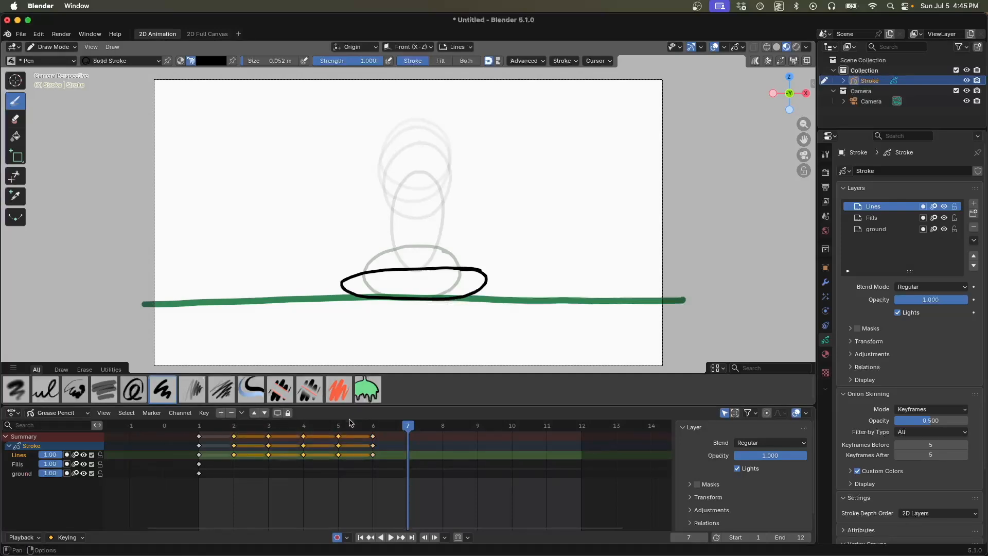
left_click(354, 469)
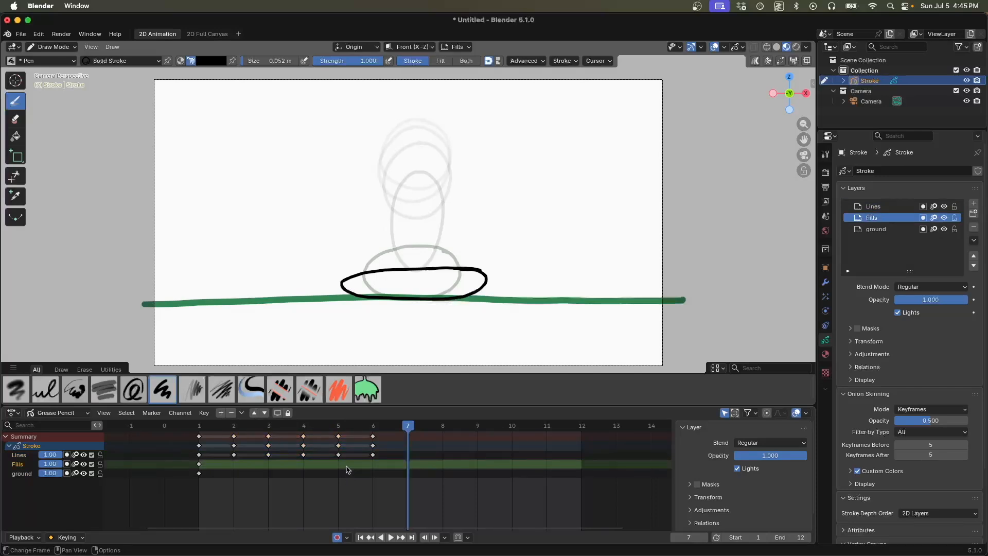
left_click(350, 474)
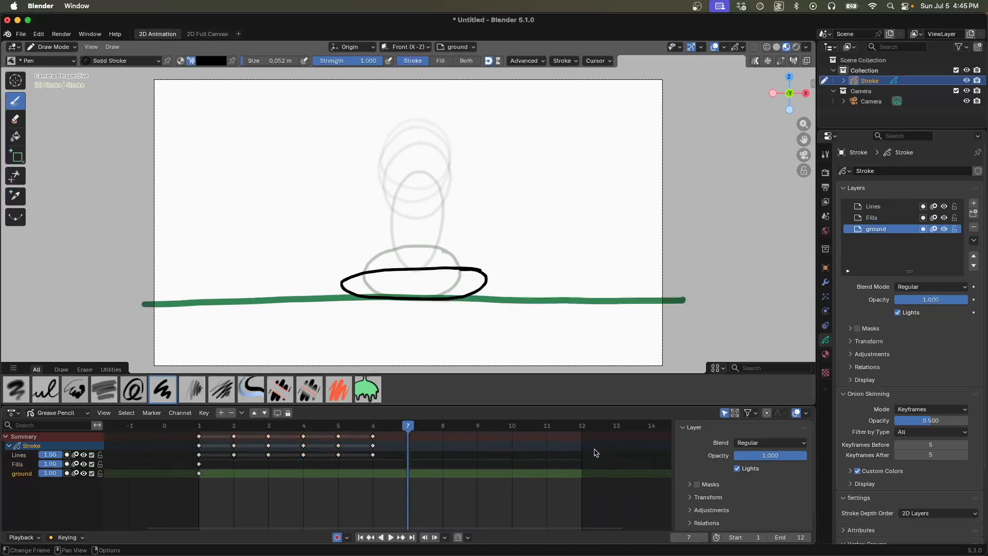
Set the animation's end frame to 11
left_click(802, 537)
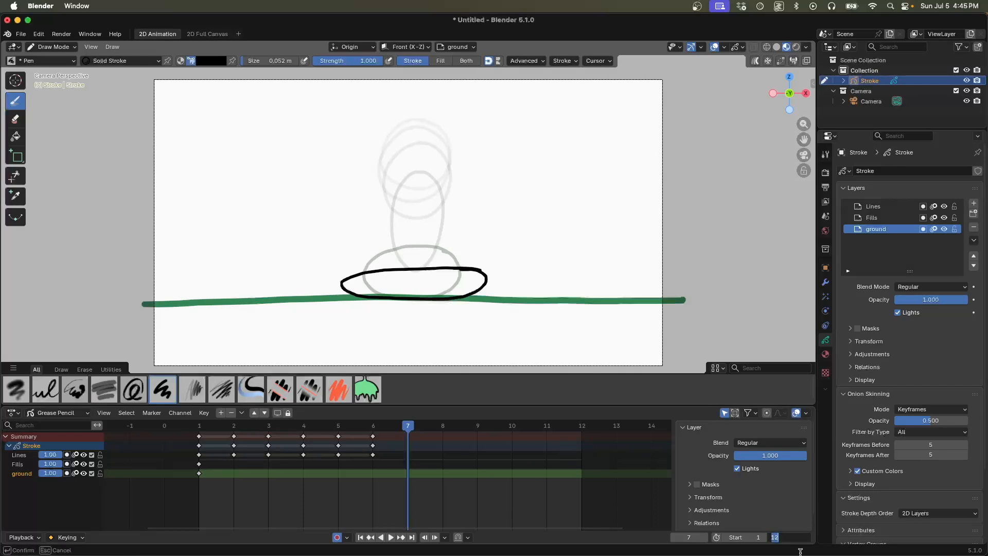
type("11")
key("Return")
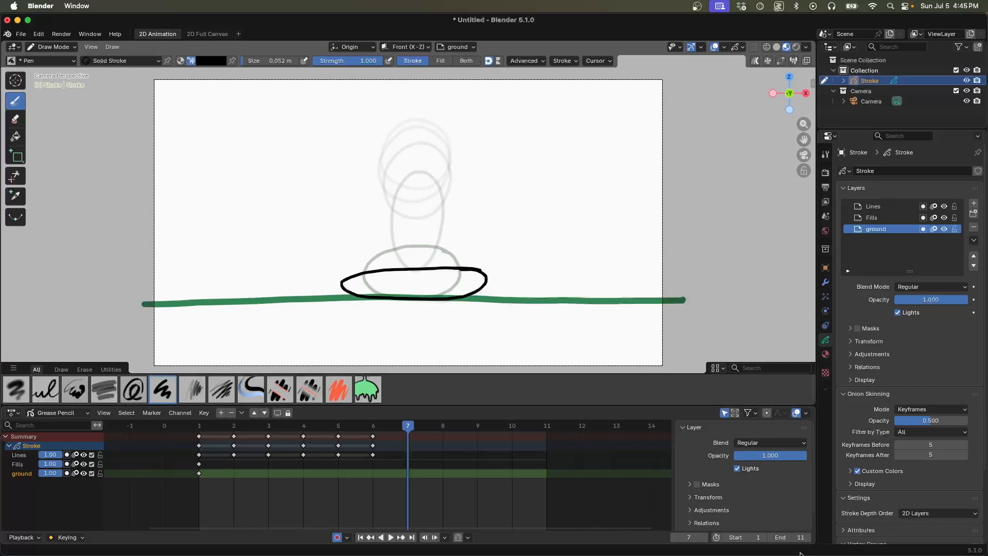
Copy the Lines keyframes from frames 2 to 5, paste them into the ground layer starting at frame 7 and select the pasted keyframes
mouse_move(352, 480)
left_mouse_down()
mouse_move(316, 428)
mouse_move(216, 430)
mouse_move(235, 433)
left_mouse_up()
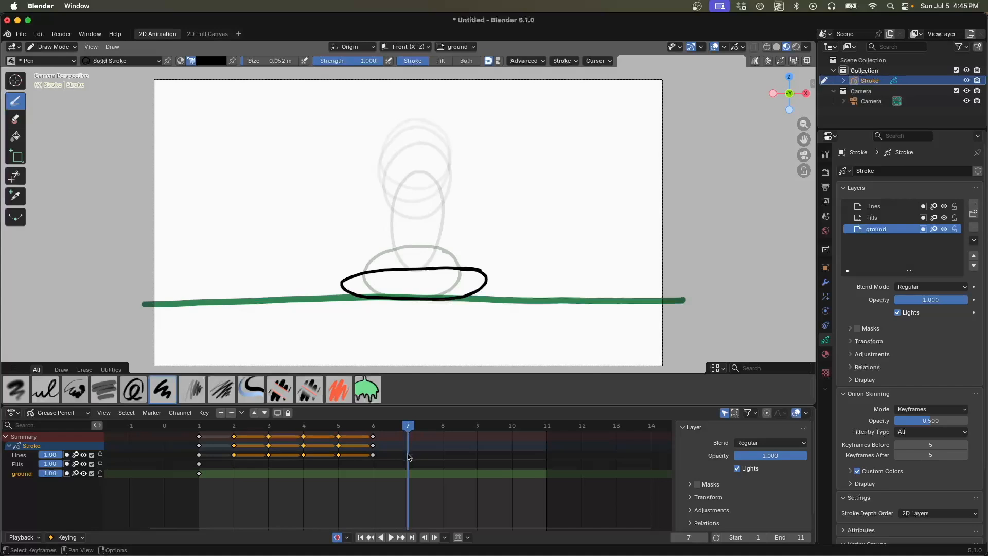
key("ctrl+v")
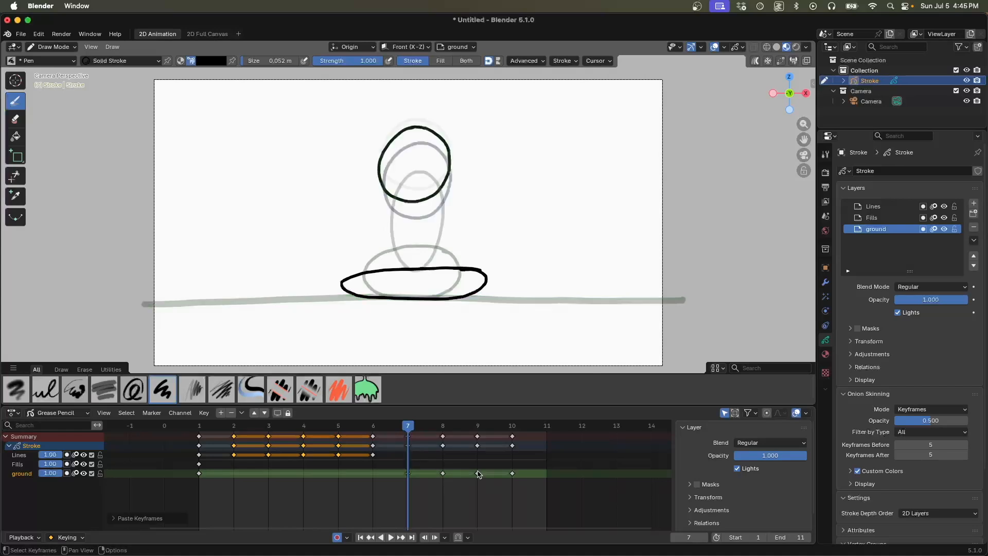
left_click_drag(523, 505, 392, 419)
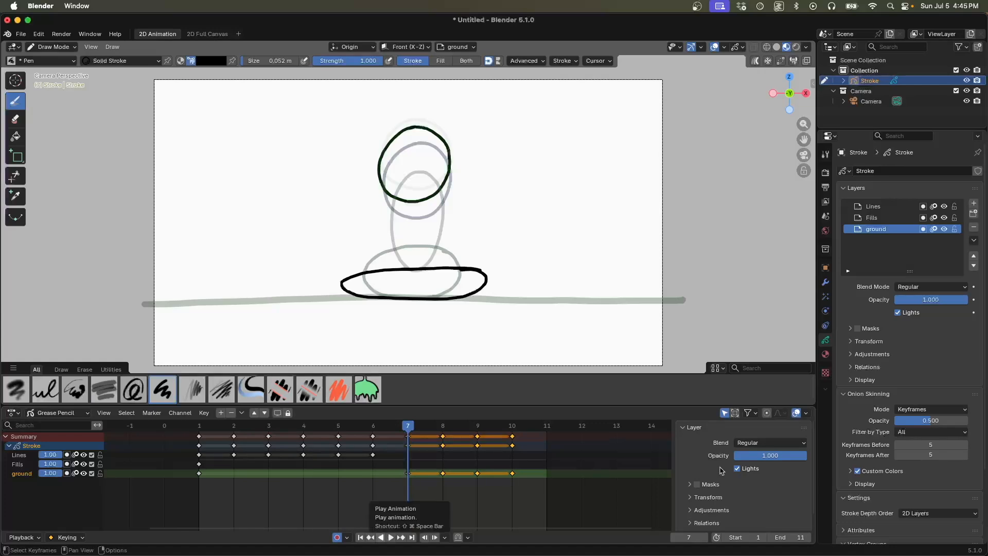
Try mirroring the ground layer by setting its transform Scale X to -1, and undo the change
left_click(686, 498)
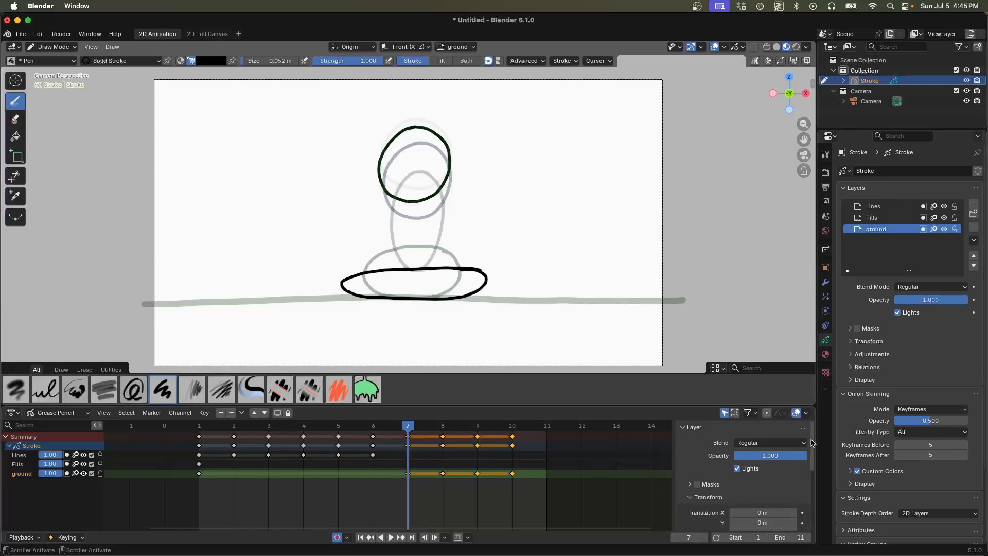
scroll(810, 465, "down", 2)
left_click_drag(810, 464, 810, 476)
scroll(811, 476, "down", 2)
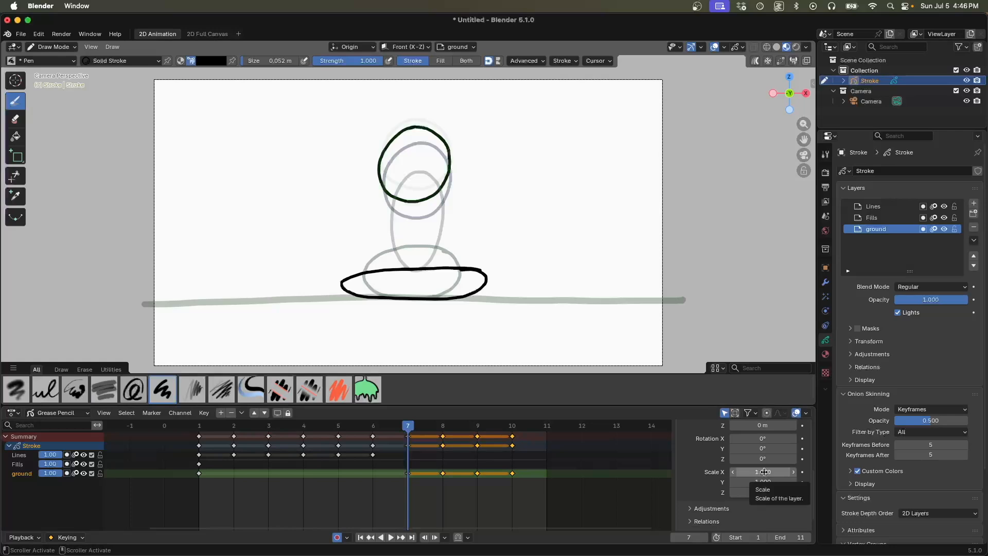
left_click(765, 471)
type("-")
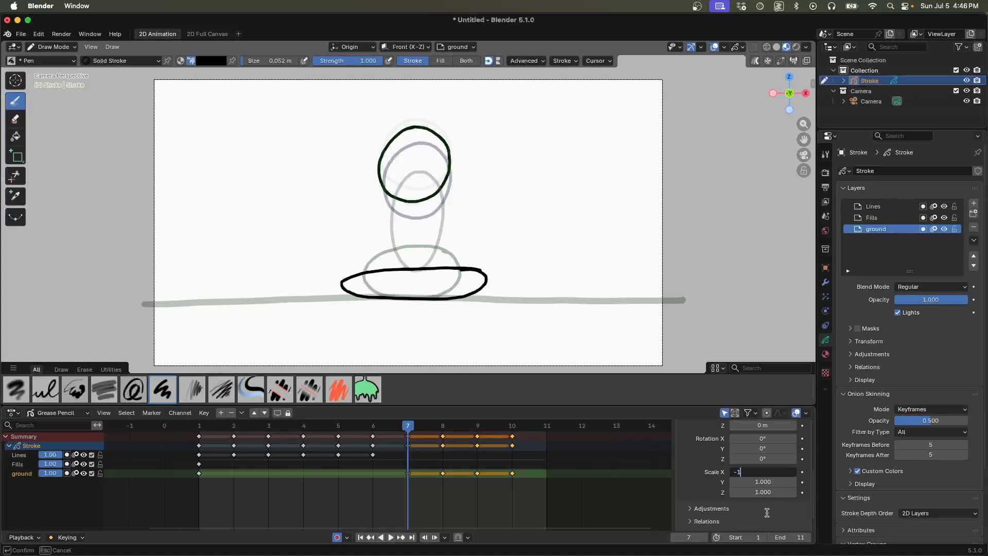
type("1")
key("Return")
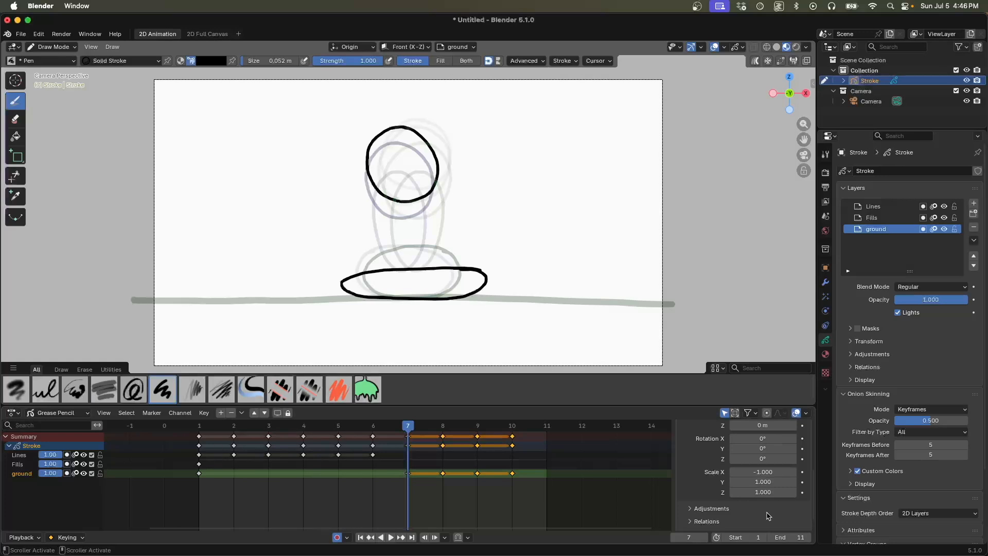
key("super+z")
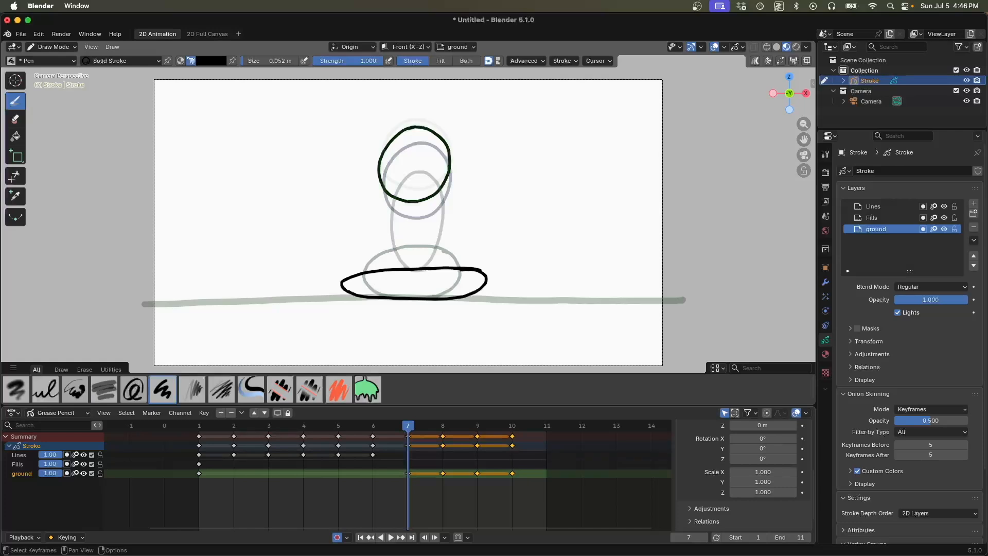
Reverse the selected ground-layer keyframes by scaling them by -1 in time, and move them back to frames 7 to 10
key("s")
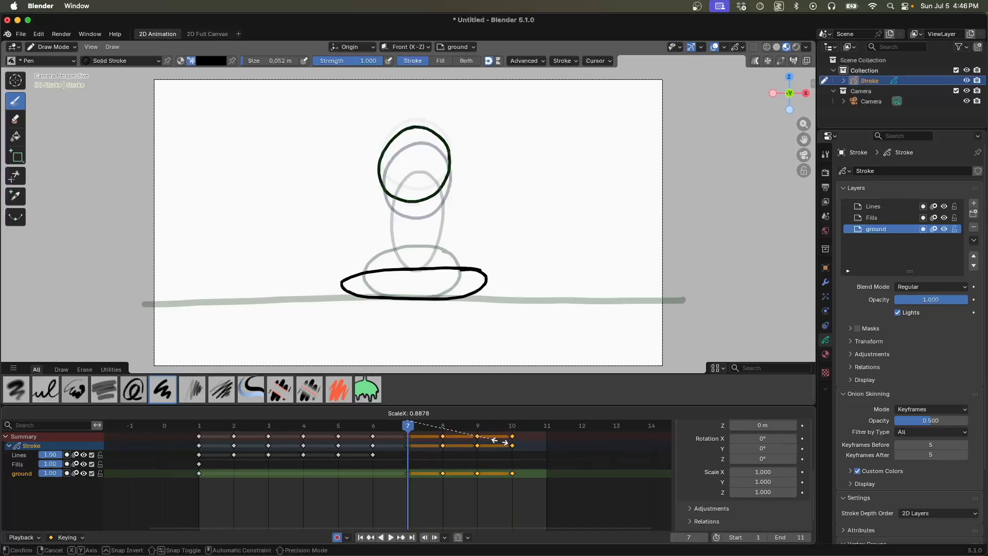
type("-1")
key("Return")
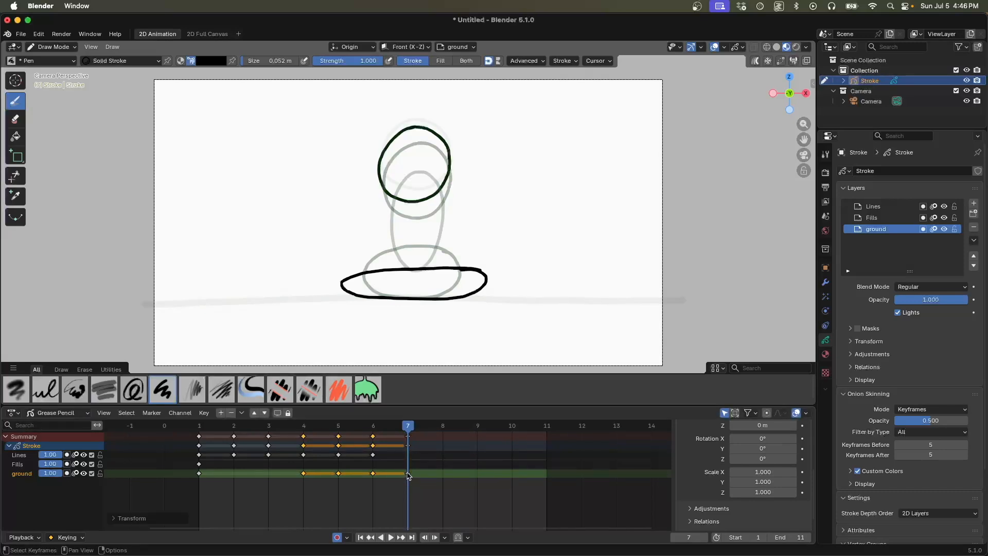
left_click_drag(409, 475, 514, 471)
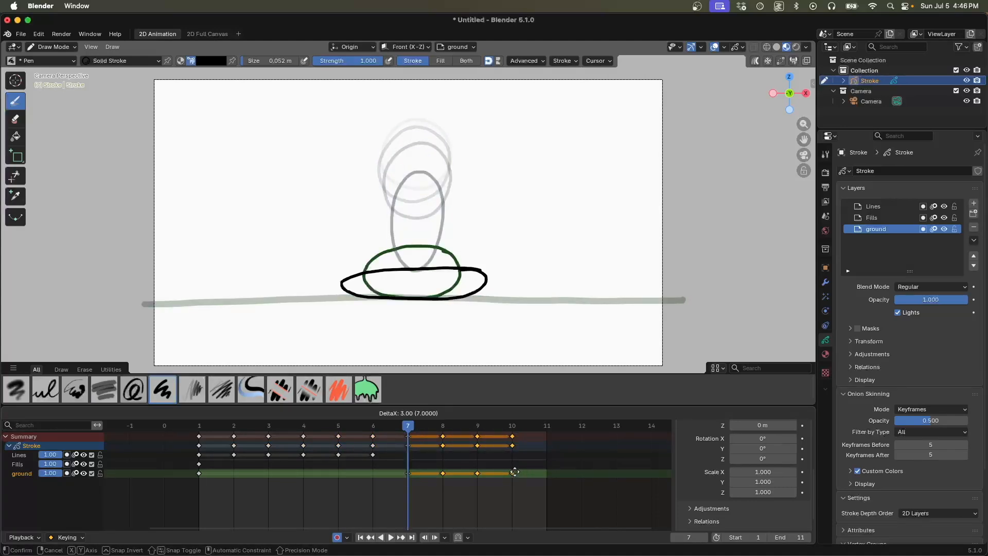
left_click_drag(513, 470, 513, 468)
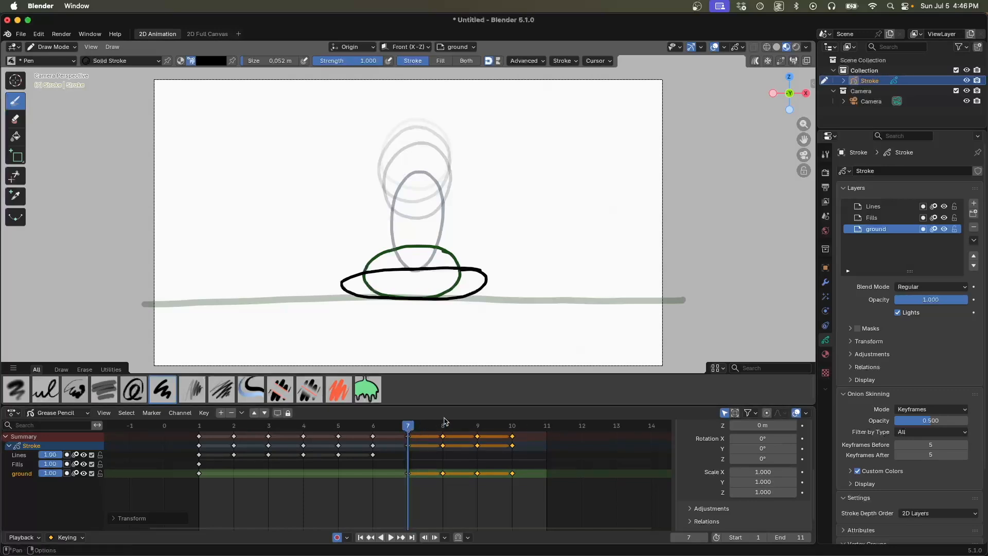
Set the animation's end frame to 10
left_click(795, 537)
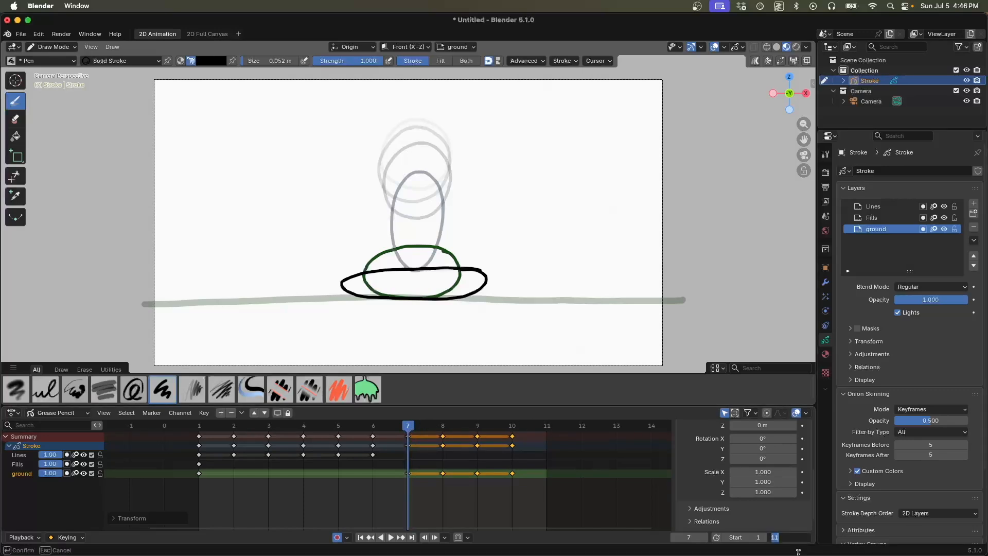
type("10")
key("Return")
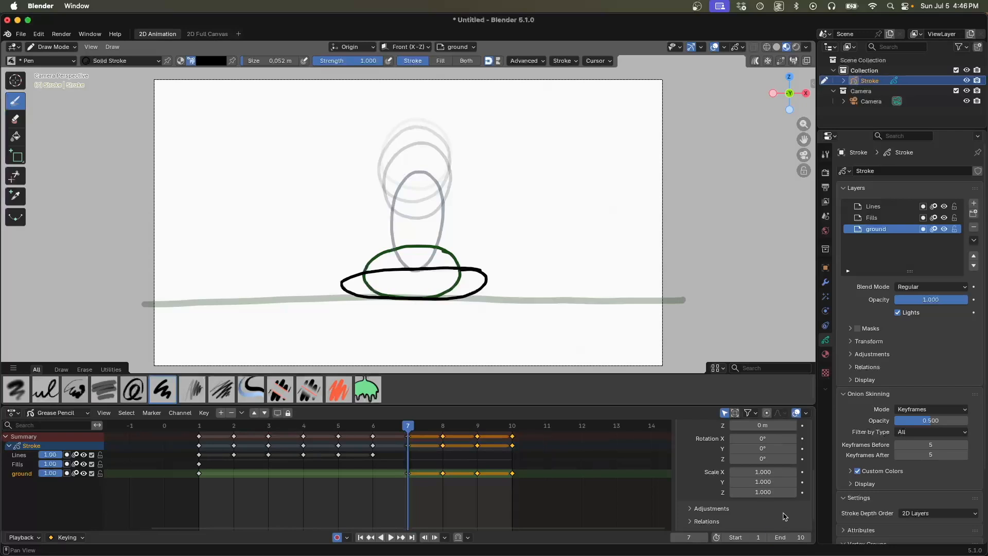
Turn off onion skinning for the ground, Fills and Lines layers, hiding and reshowing the Lines layer to compare the drawings
left_click(83, 454)
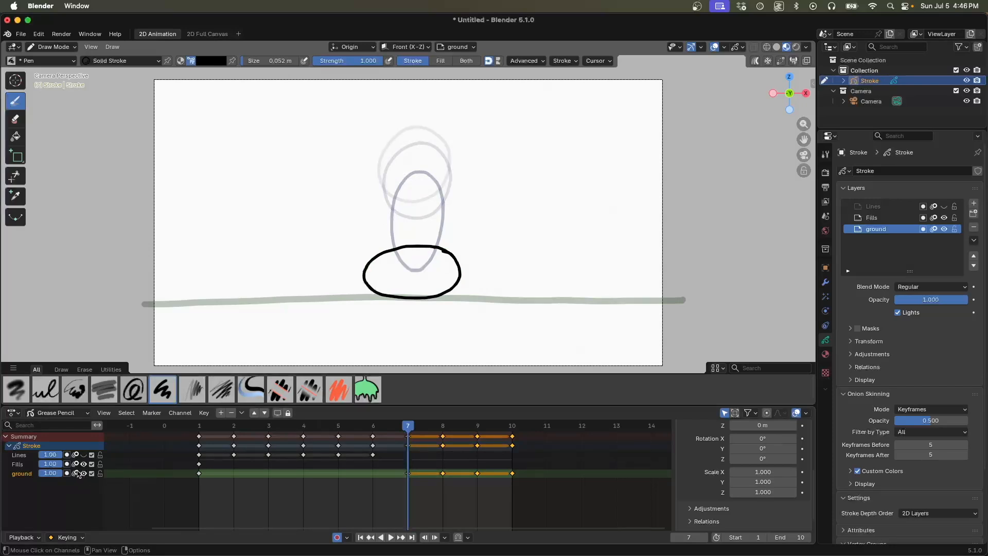
left_click(75, 473)
left_click(76, 464)
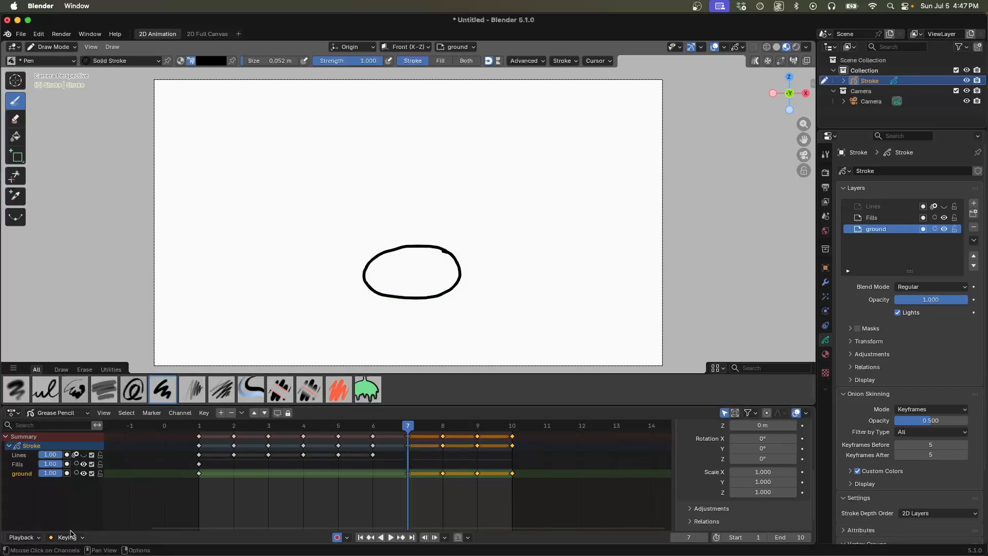
left_click(84, 454)
left_click(75, 454)
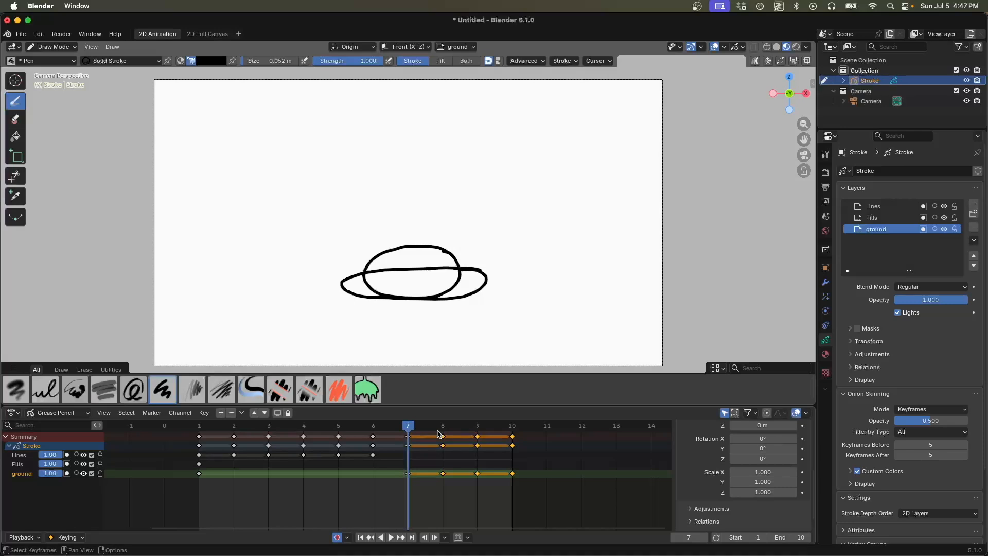
Hide the ground layer, try selecting its keyframes on frames 7 to 10, and show the layer again
left_click(84, 473)
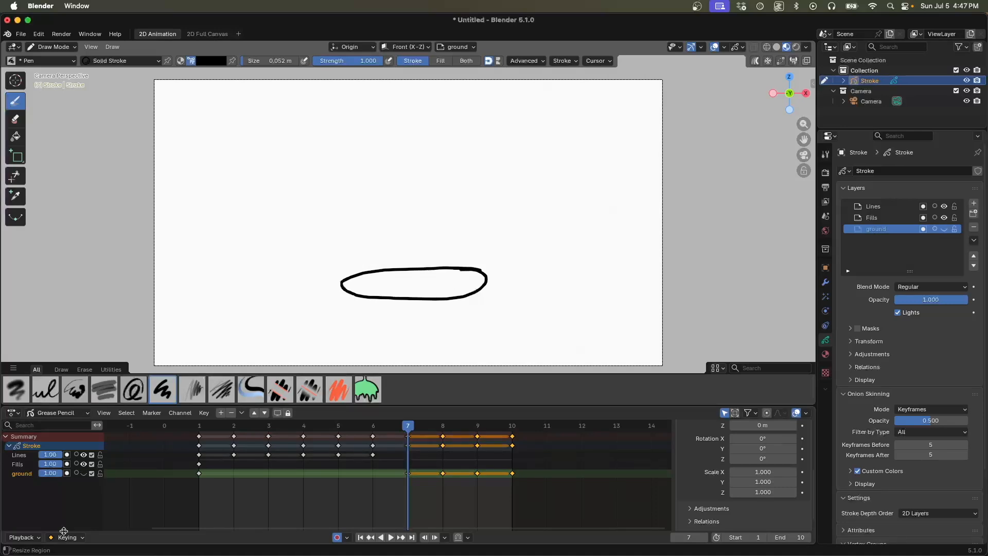
mouse_move(408, 425)
left_mouse_down()
mouse_move(202, 426)
mouse_move(405, 413)
left_mouse_up()
left_click_drag(520, 489, 399, 466)
left_click_drag(512, 476, 505, 436)
left_click_drag(409, 473, 407, 456)
left_click(419, 489)
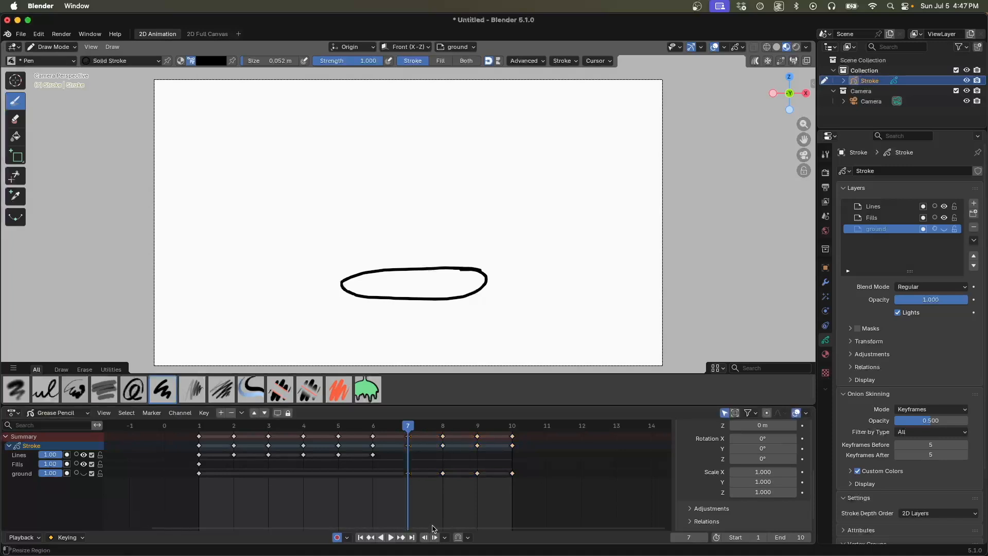
left_click(408, 473)
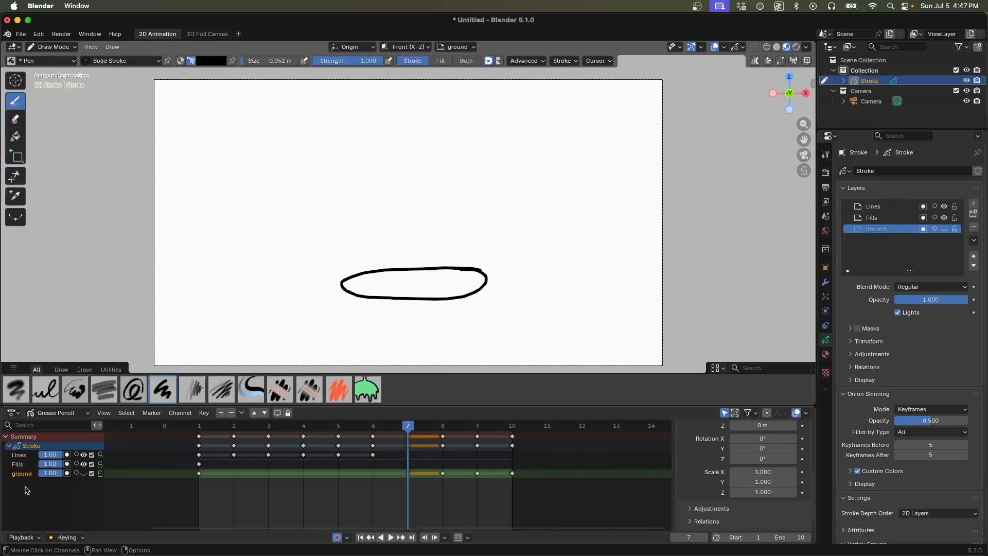
left_click(83, 473)
left_click(406, 475)
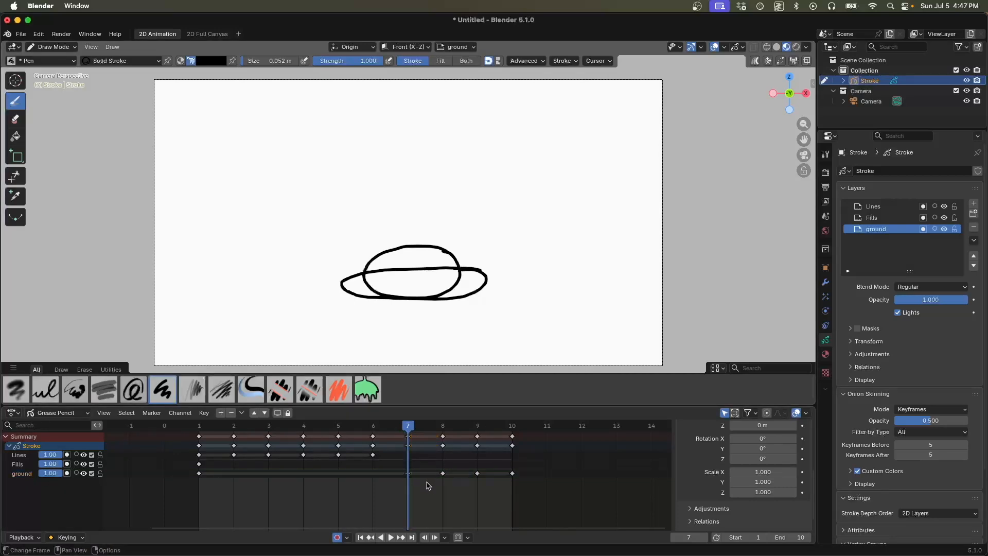
left_click(407, 473)
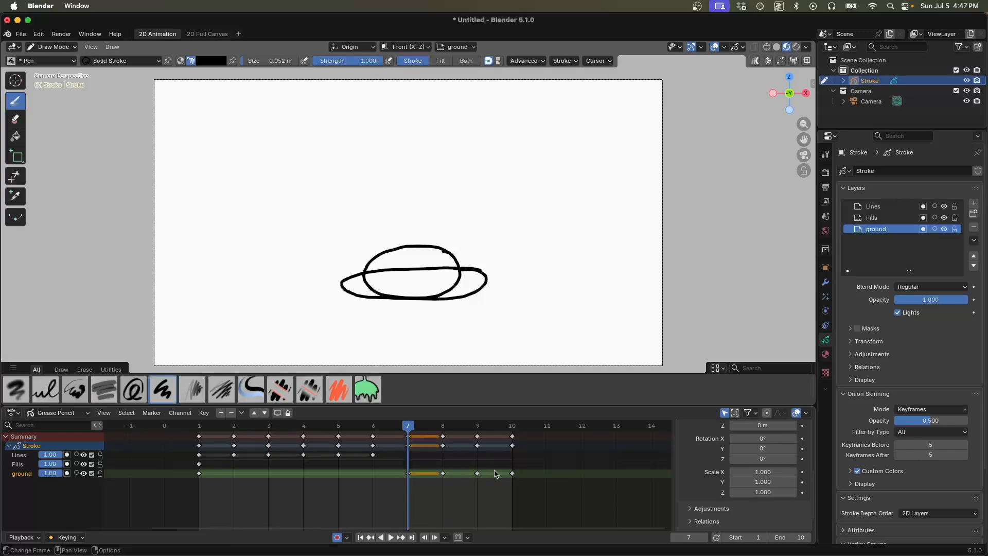
Make the Lines layer active and paste the copied ball keyframes into it starting at frame 7
left_click_drag(397, 501, 519, 466)
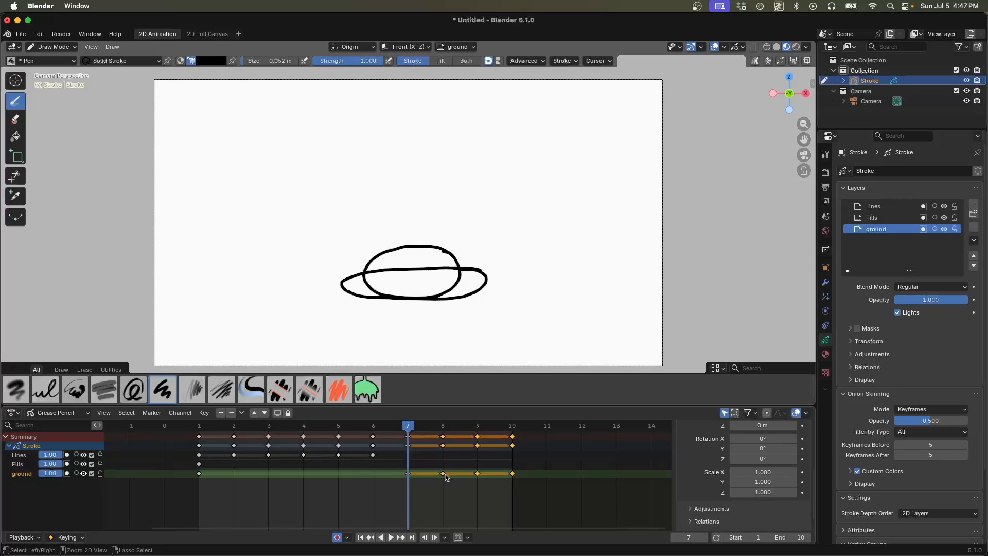
left_click(24, 455)
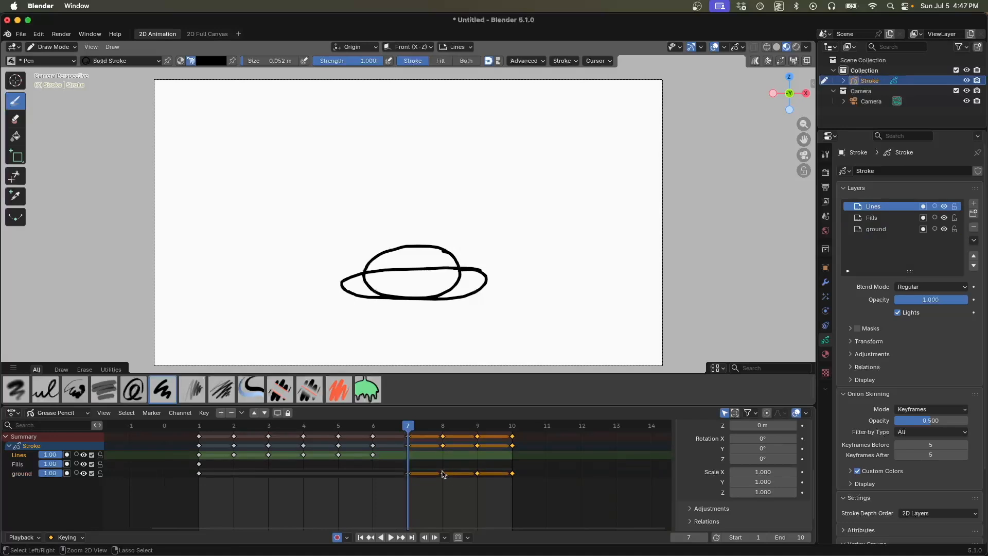
key("ctrl+v")
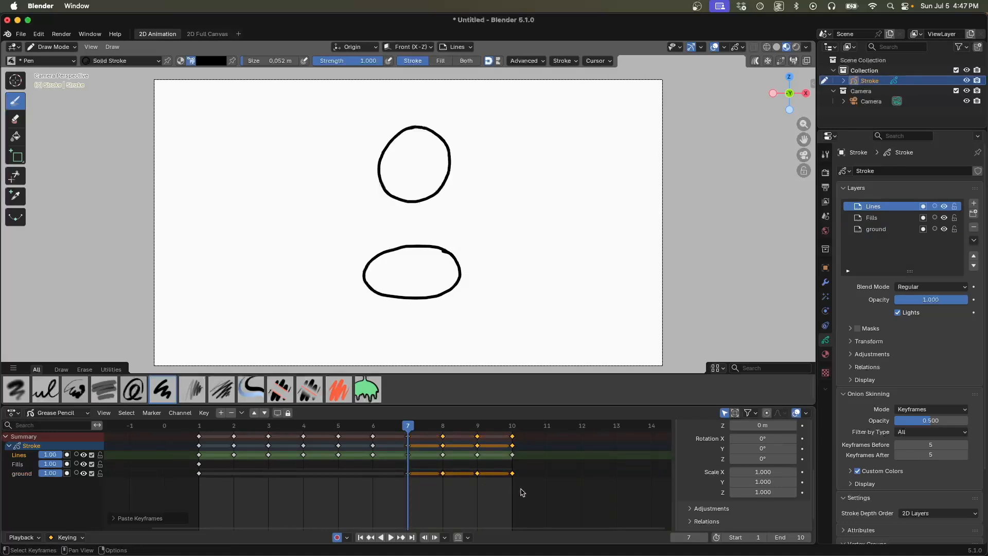
Delete the ground layer's keyframes on frames 7 to 10
left_click_drag(521, 493, 427, 462)
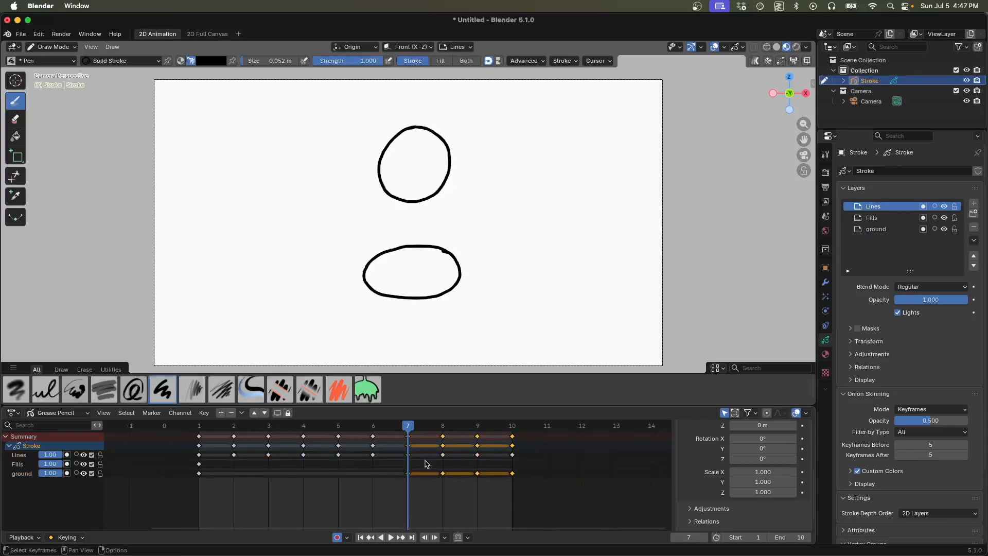
key("x")
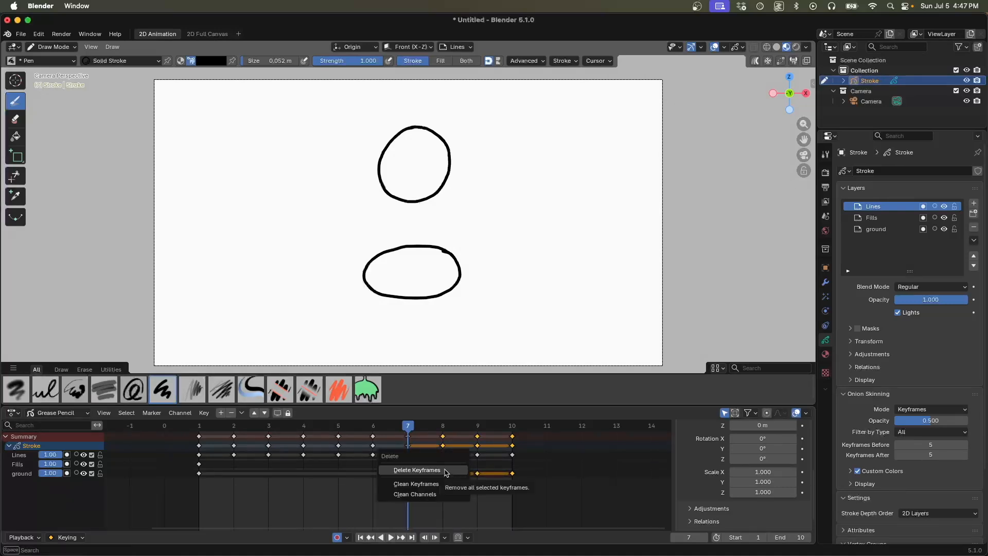
left_click(446, 472)
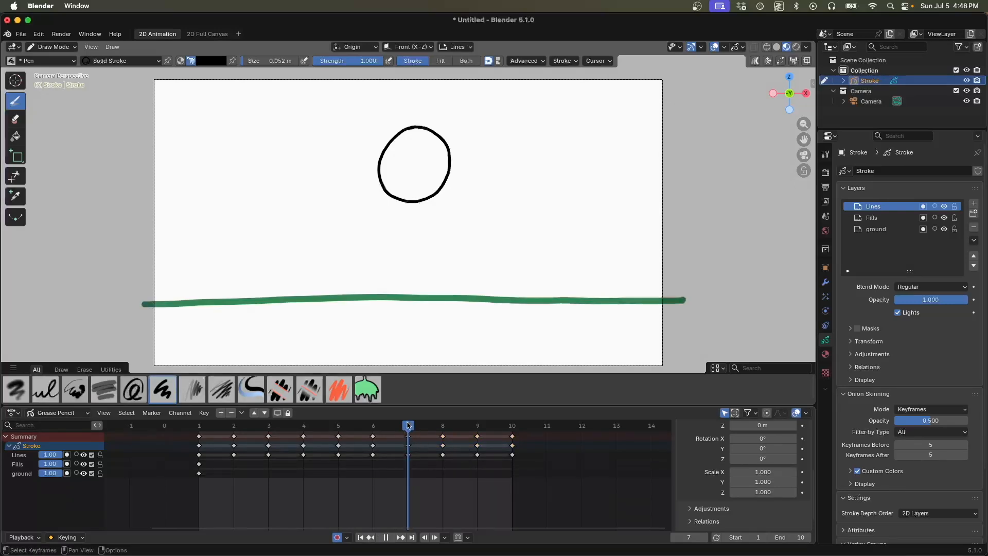
Try moving the Lines keyframes from frames 7 to 10 three frames on and flipping them about frame 10, and undo the changes
mouse_move(408, 431)
left_mouse_down()
mouse_move(198, 434)
mouse_move(483, 431)
left_mouse_up()
left_click_drag(479, 430, 504, 422)
left_click_drag(401, 471, 534, 426)
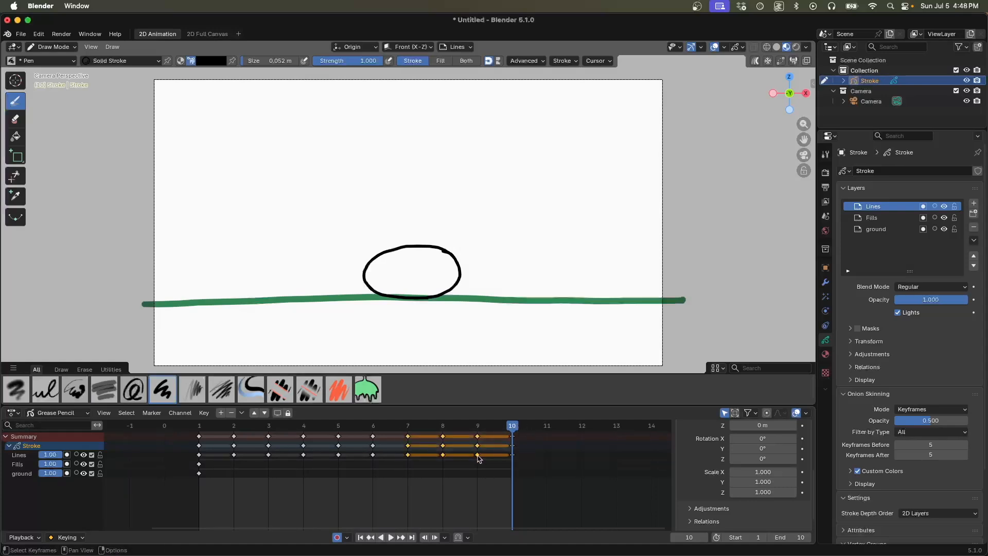
left_click_drag(479, 458, 583, 455)
key("s")
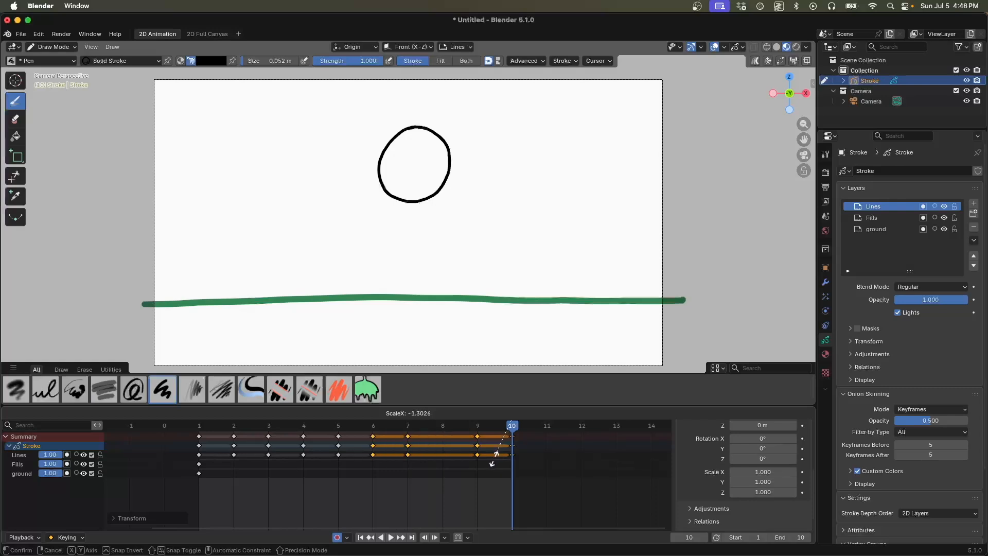
left_click(498, 459)
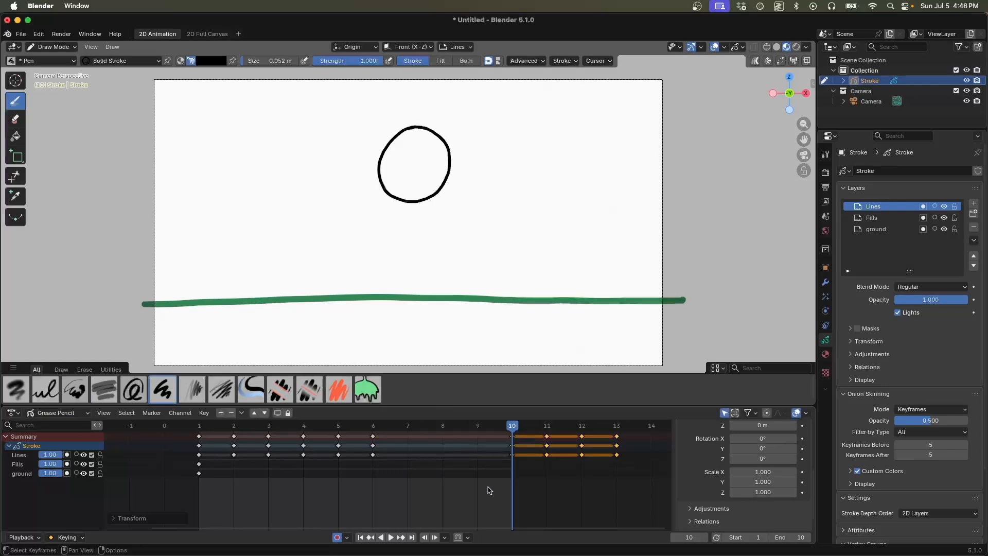
key("super+z")
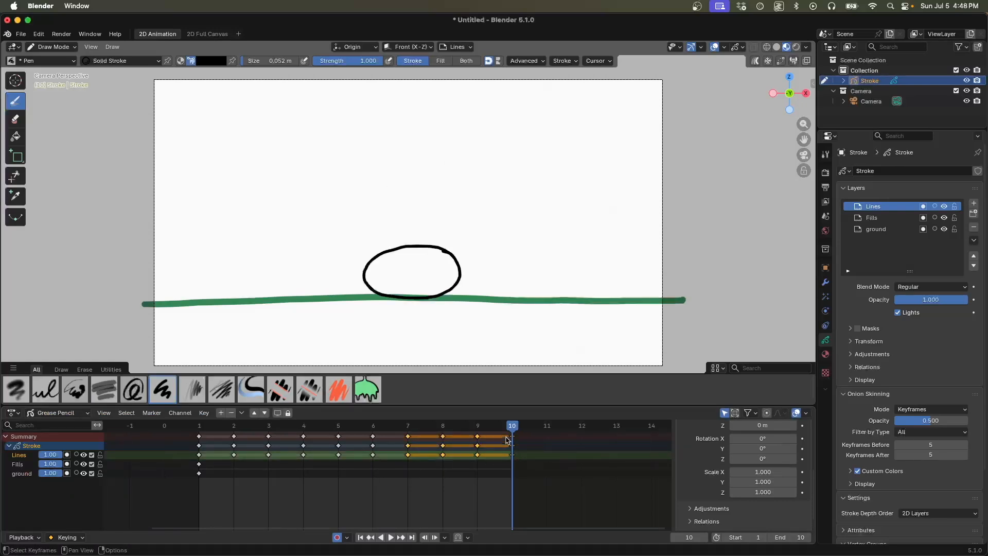
With the playhead on frame 10, shift the Lines keyframes to frames 10 to 13 and flip them in time onto frames 7 to 10
key("space")
mouse_move(496, 431)
left_mouse_down()
mouse_move(382, 431)
mouse_move(513, 430)
left_mouse_up()
left_click_drag(411, 455, 520, 454)
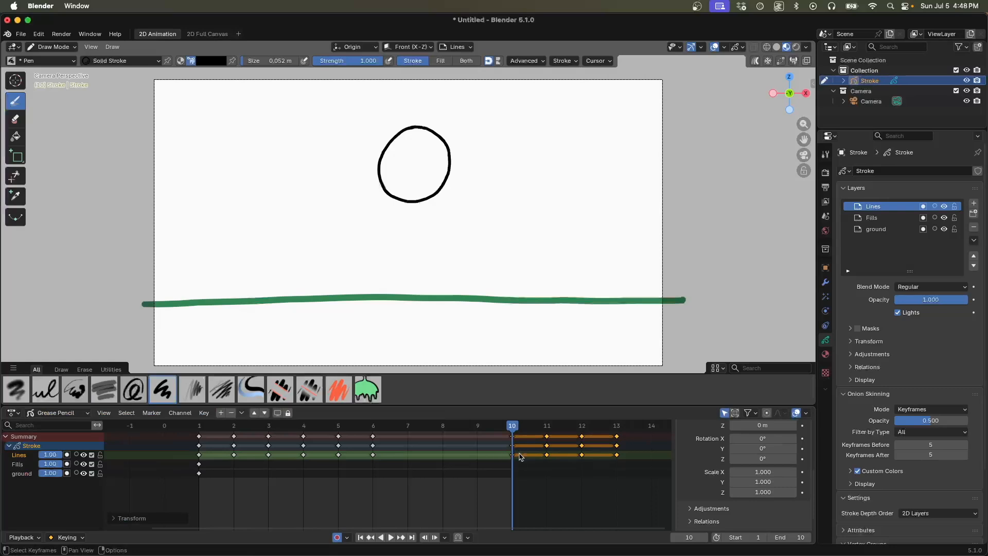
key("s")
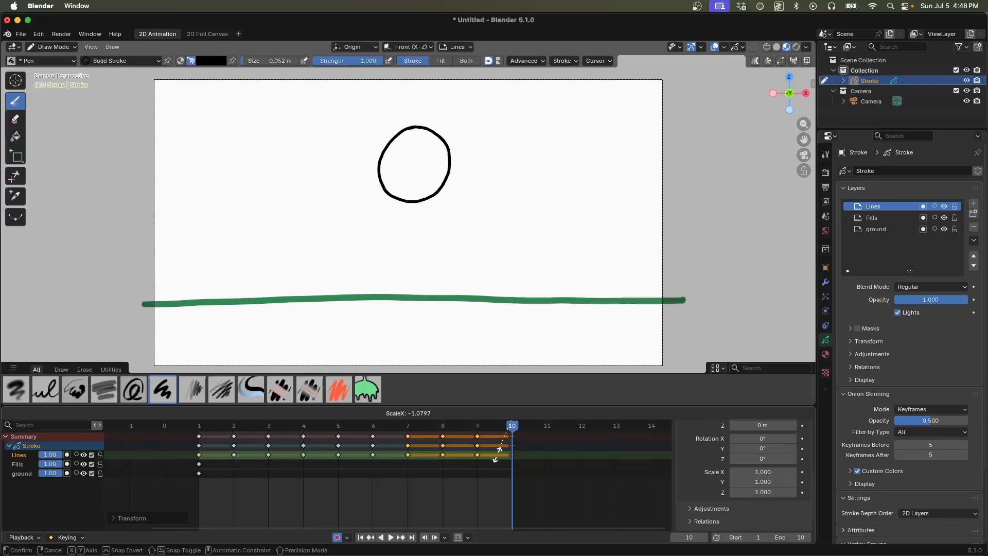
left_click(498, 455)
Play the bouncing ball animation to check the rebound, stop it and return to frame 1
key("ctrl+shift+space")
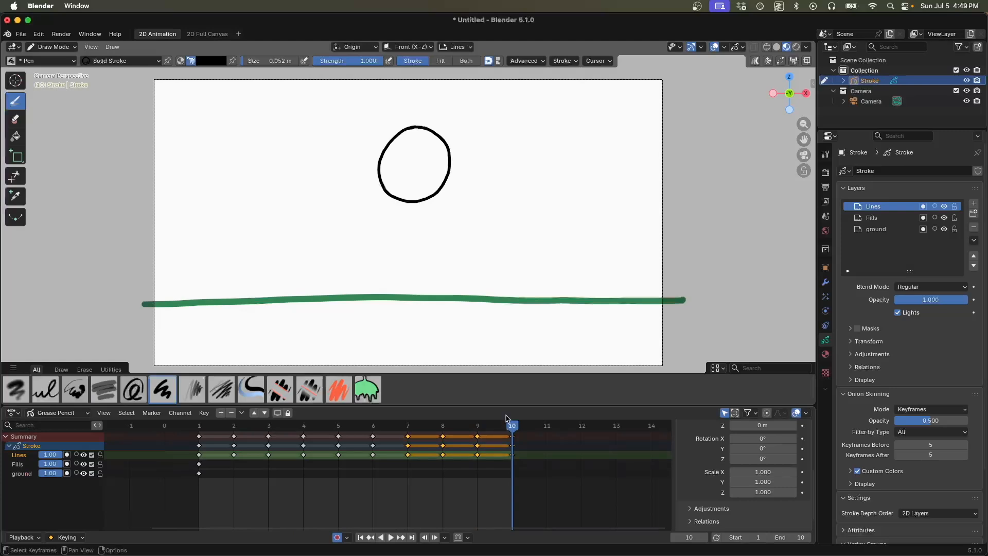
left_click(391, 537)
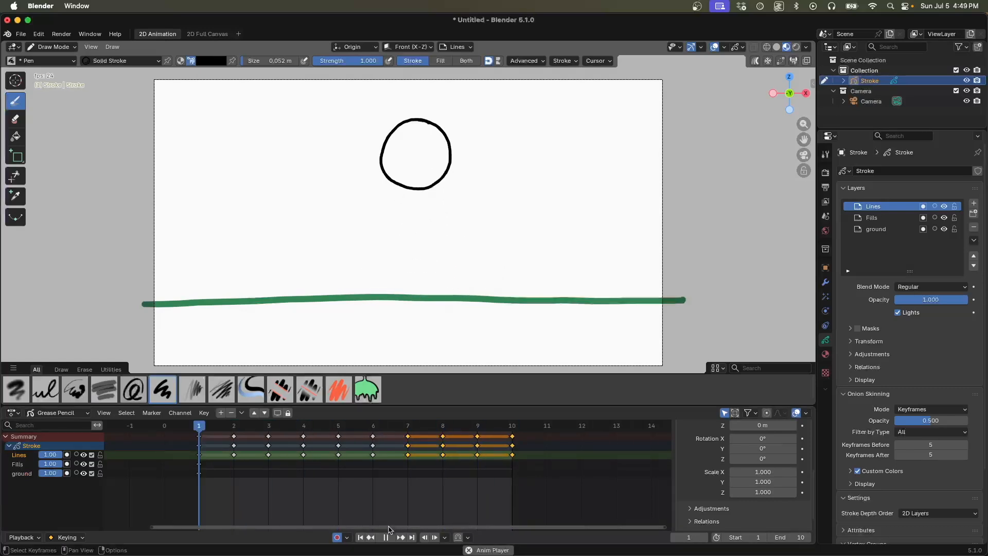
left_click(384, 537)
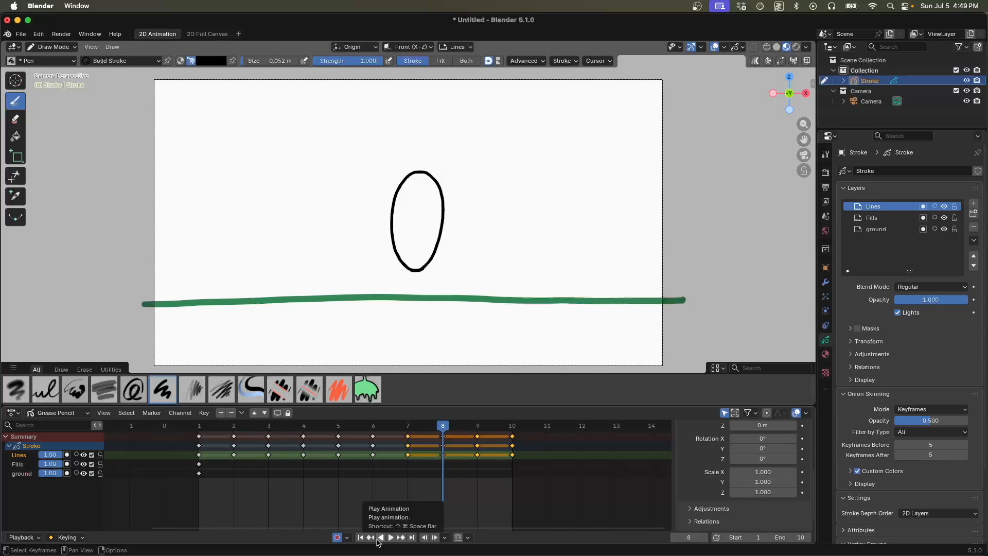
left_click(360, 537)
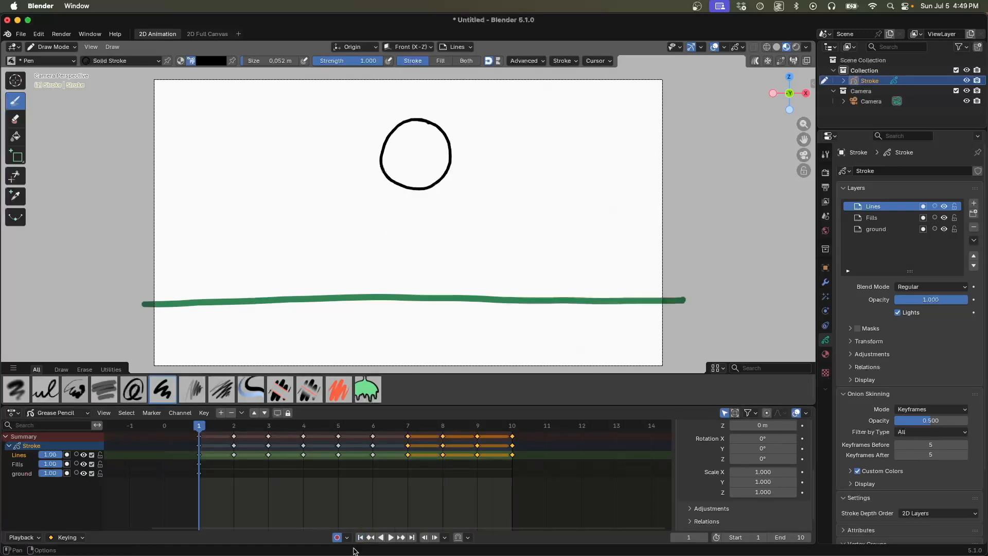
mouse_move(51, 555)
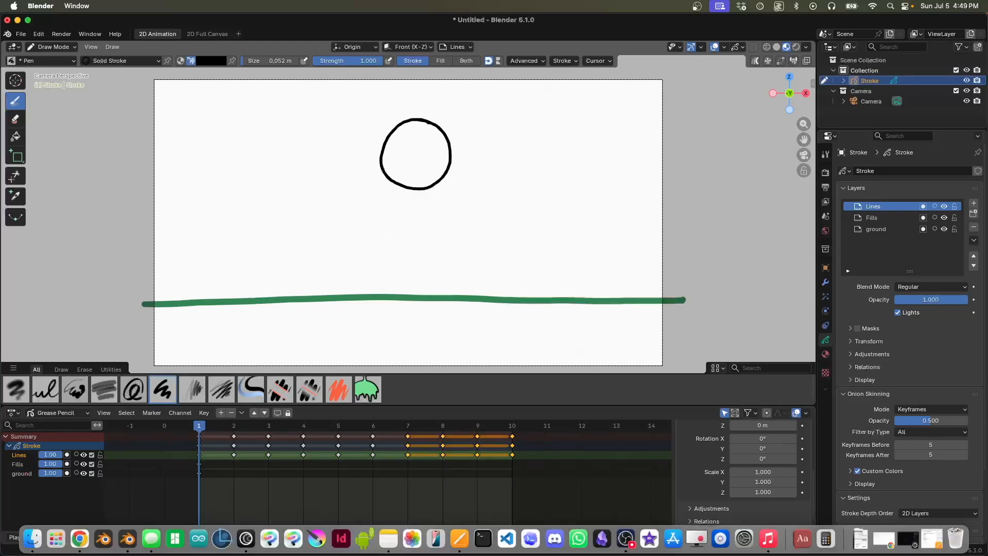